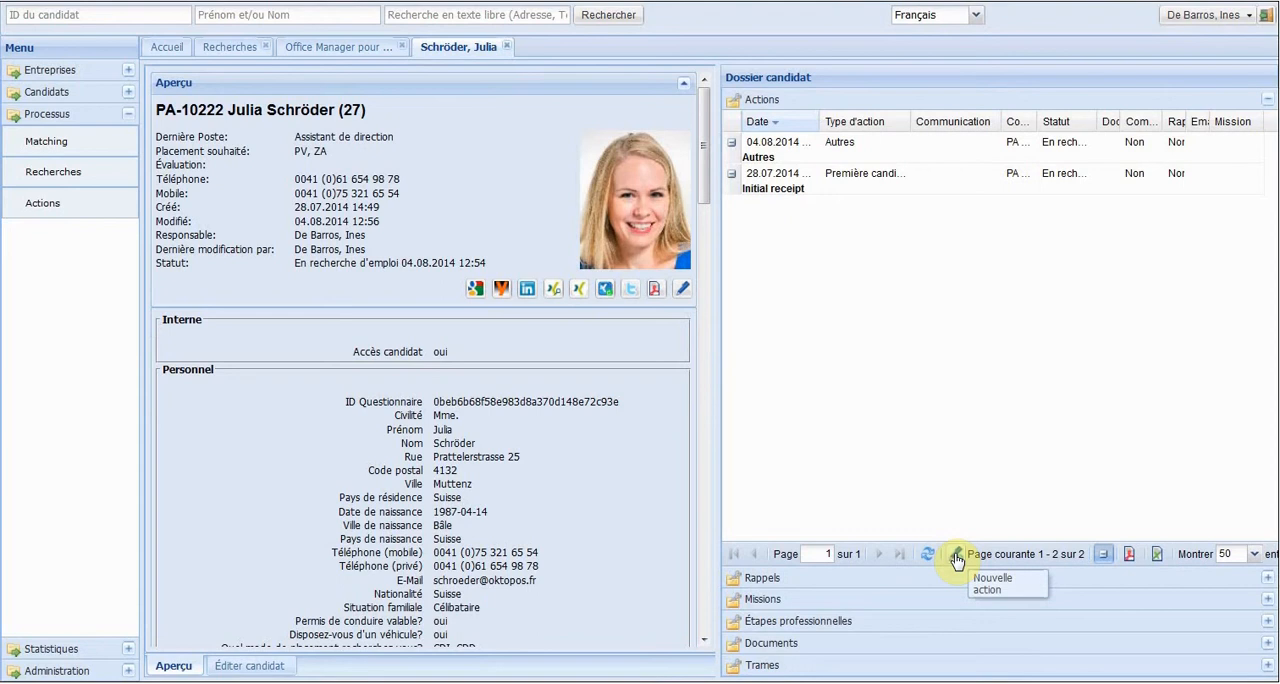
Create a new action for the candidate with the action type "Réalisation d'entretien en interne".
left_click(957, 556)
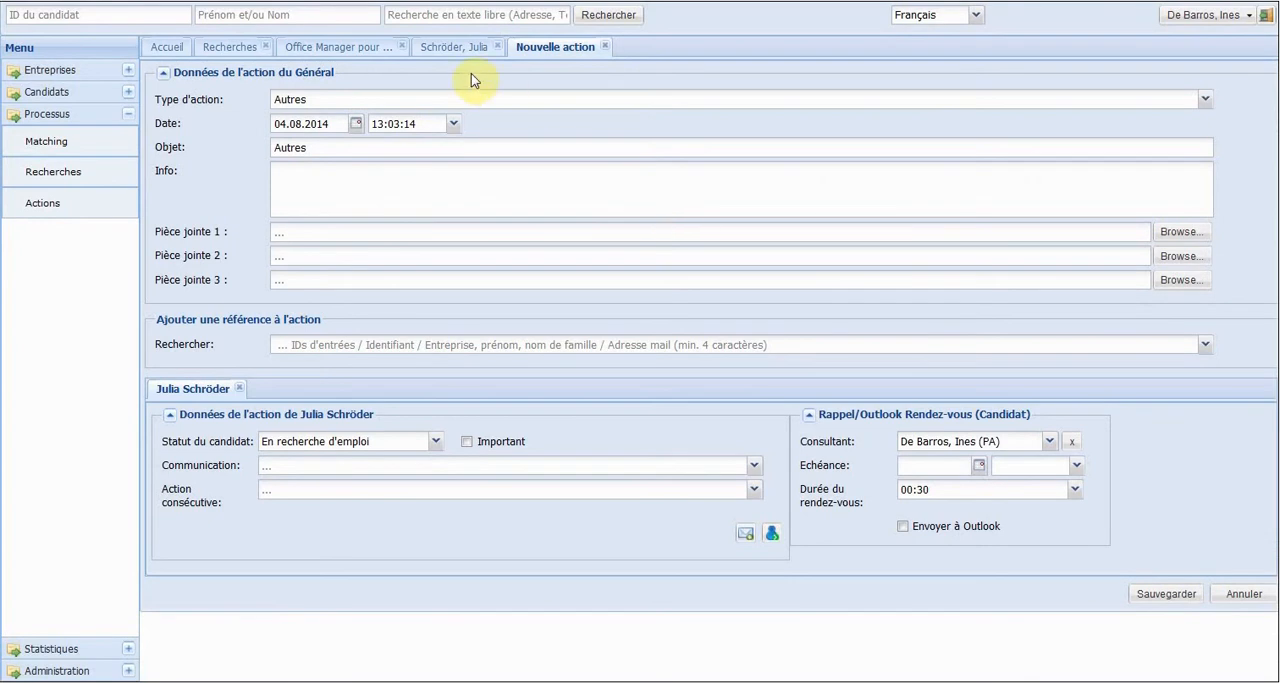
left_click(447, 99)
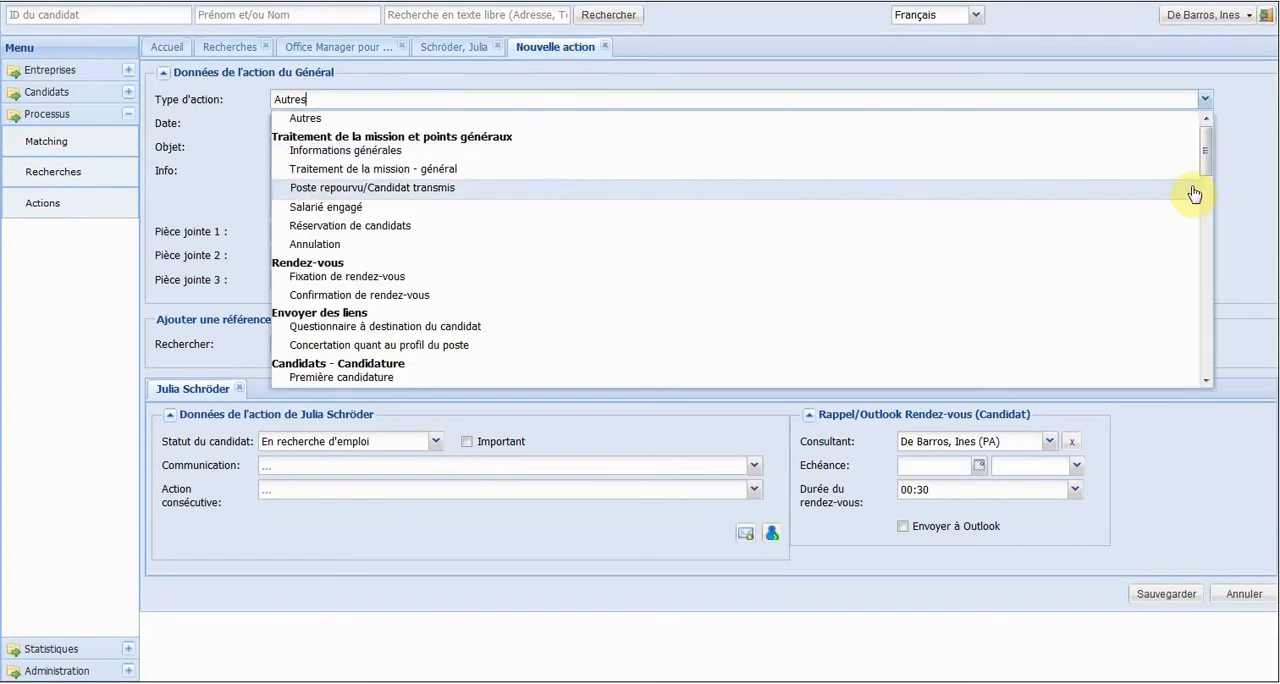
left_click_drag(1203, 172, 1205, 272)
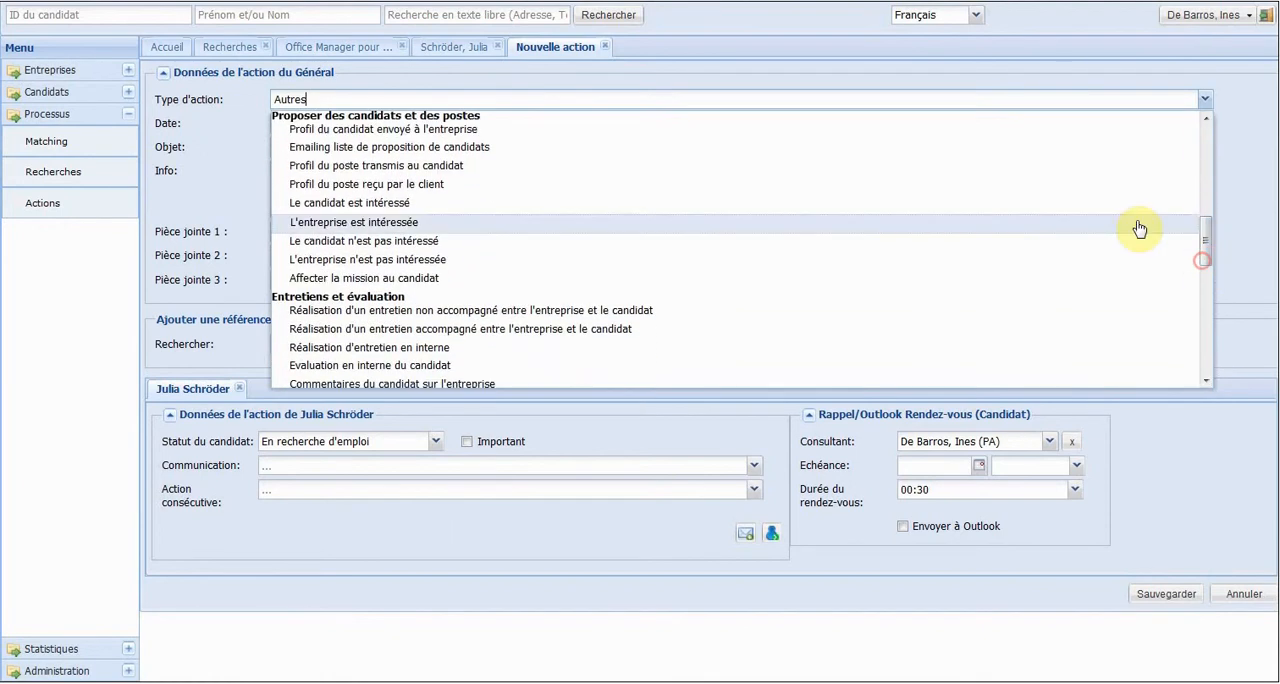
left_click(413, 346)
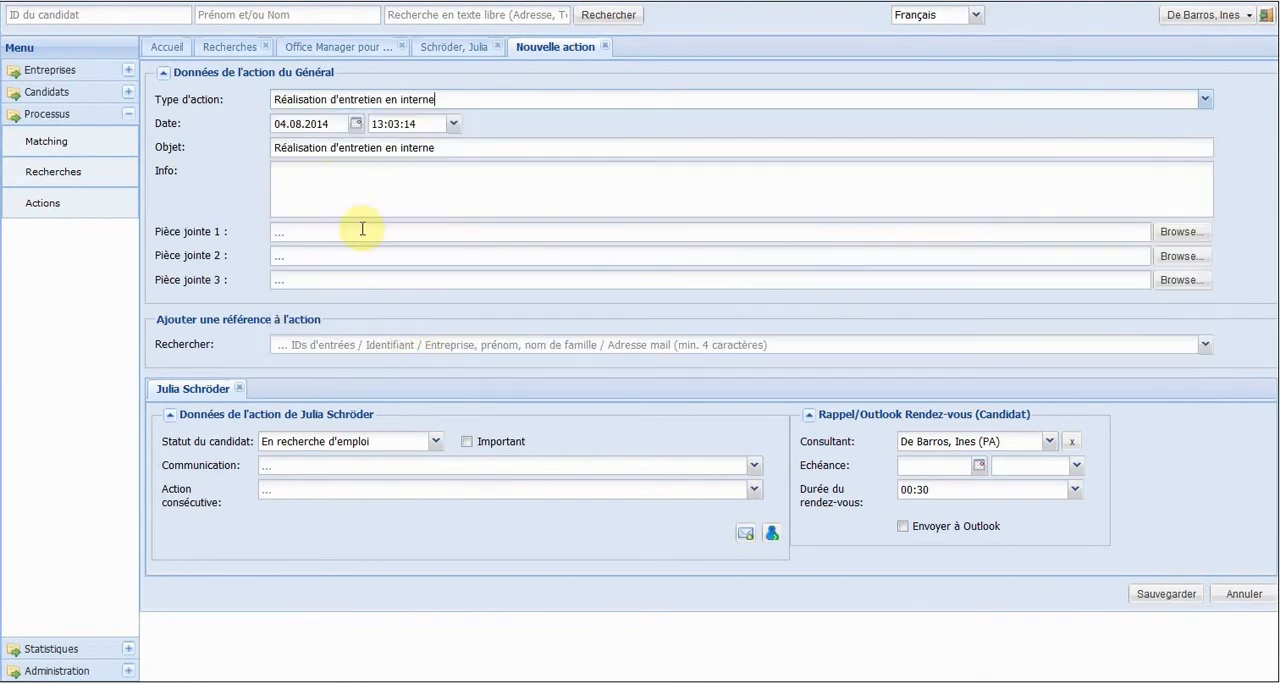
Change the action's subject to "Invitation réalisation d'entretien en interne".
left_click(282, 147)
key("BackSpace")
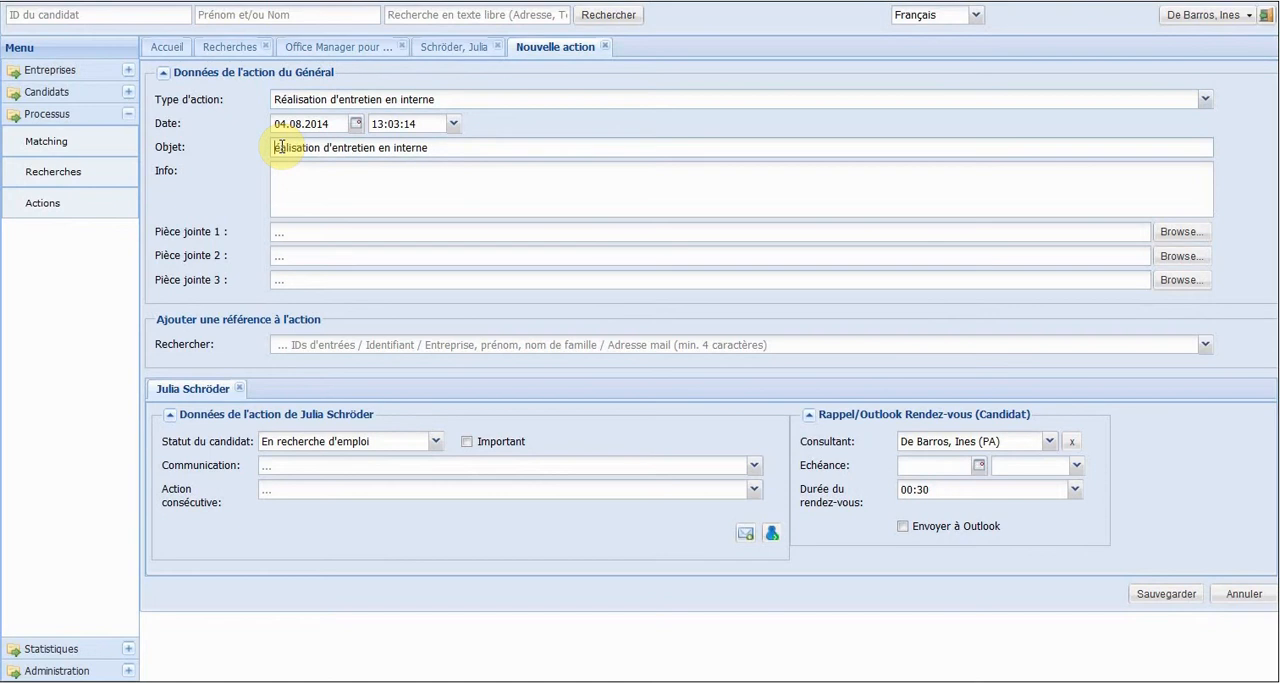
type("Invitation r")
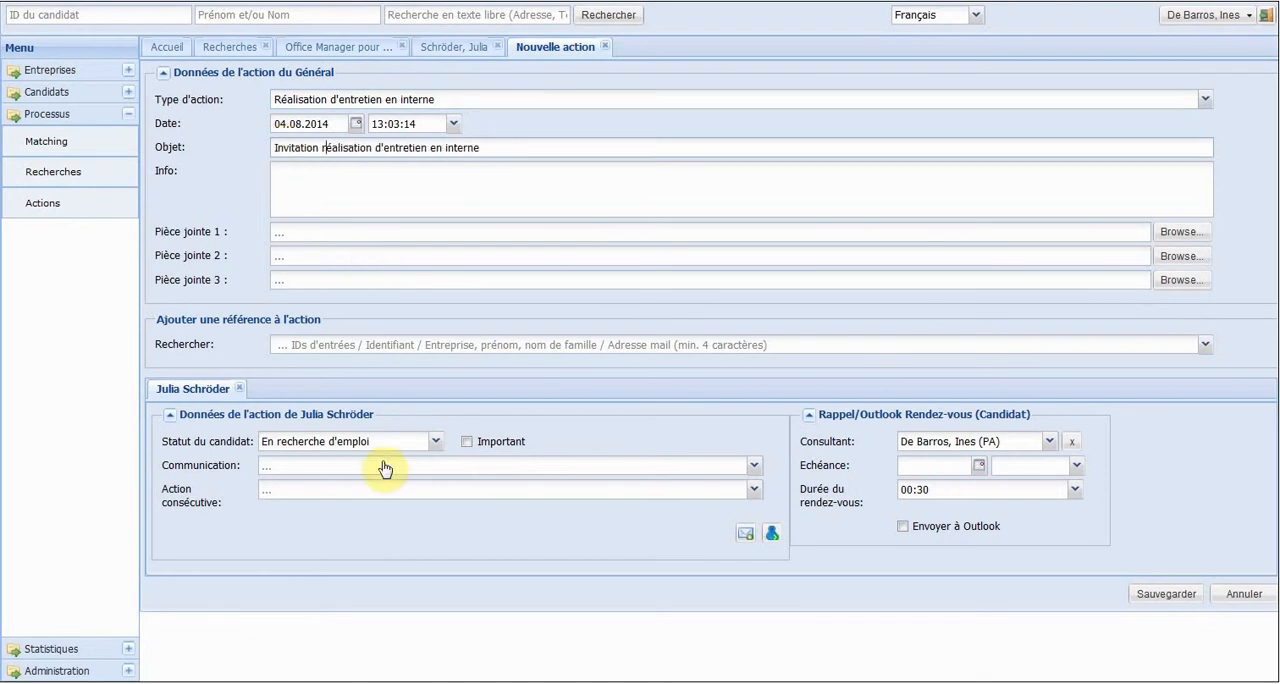
Set the candidate's communication to "Email sortant" and the follow-up action to "Réserver le candidat".
left_click(365, 471)
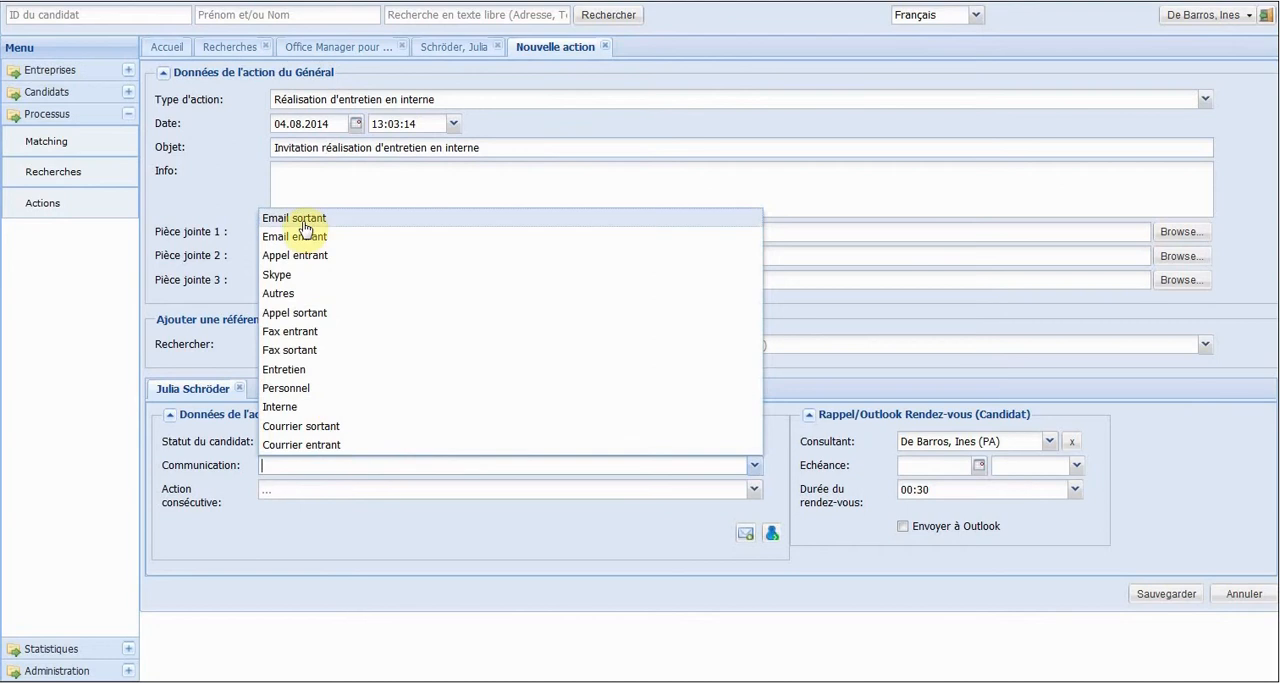
left_click(303, 218)
left_click(306, 490)
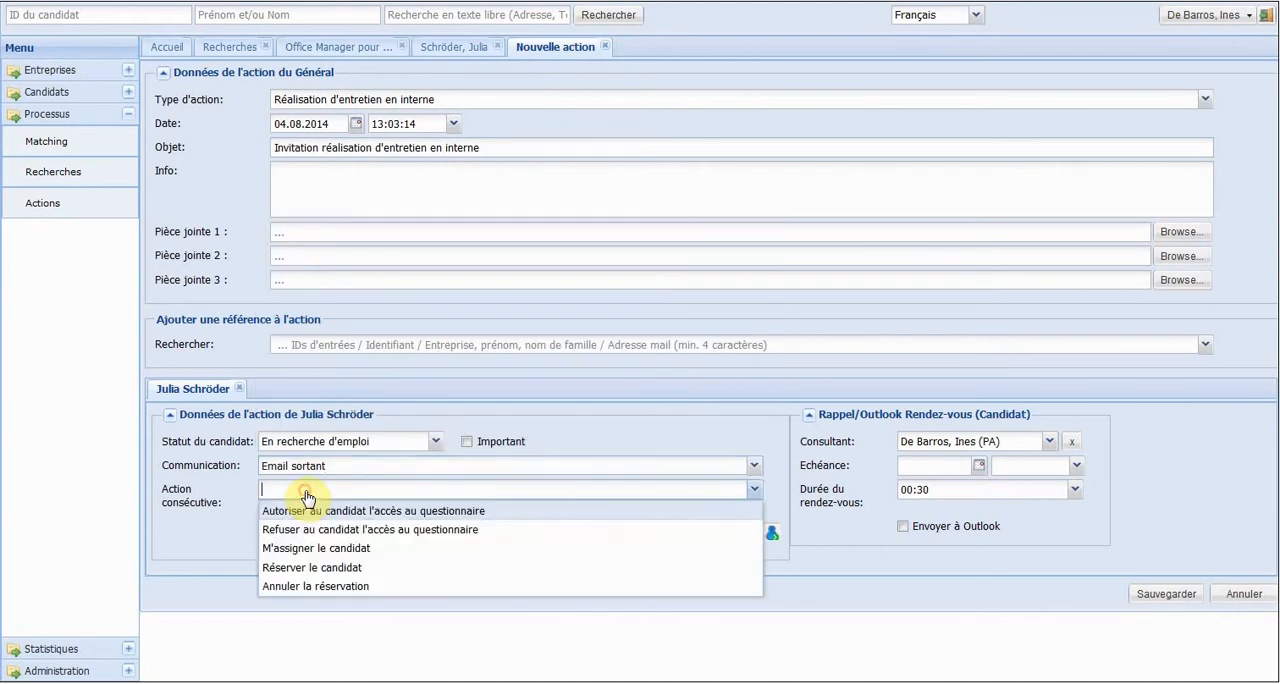
left_click(290, 567)
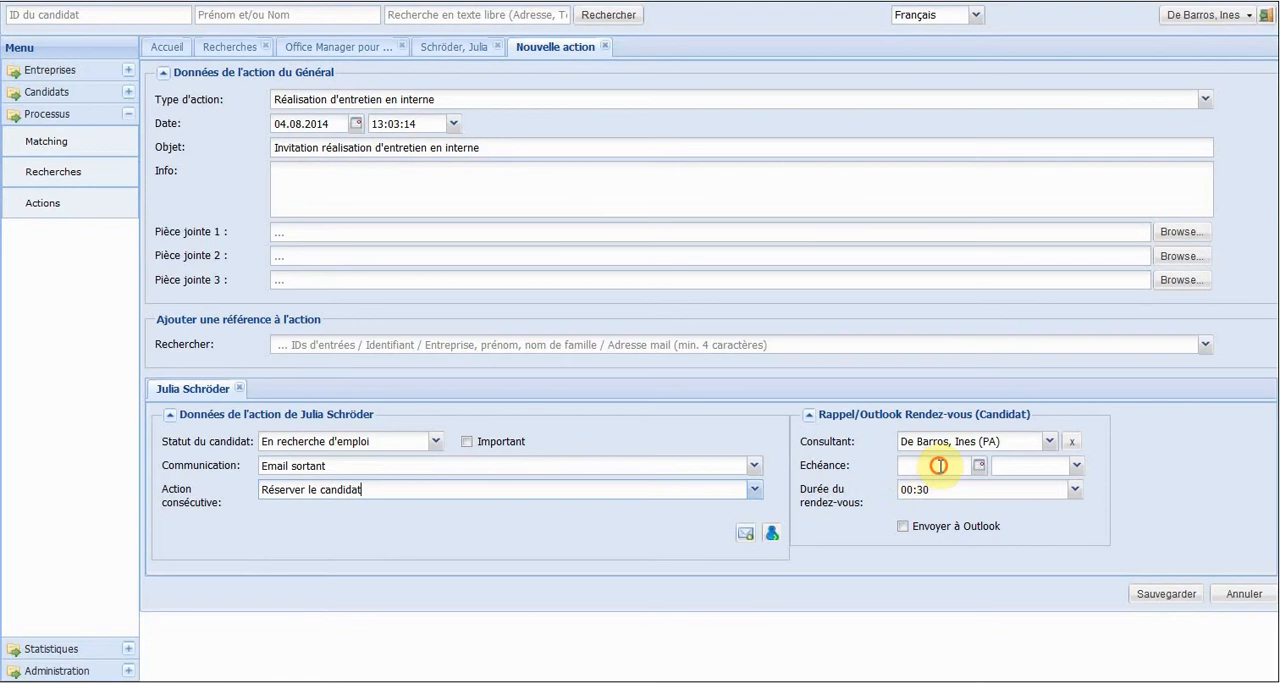
Set the candidate reminder's due date to 14.08.2014 and its time to 14:00:00.
left_click(983, 468)
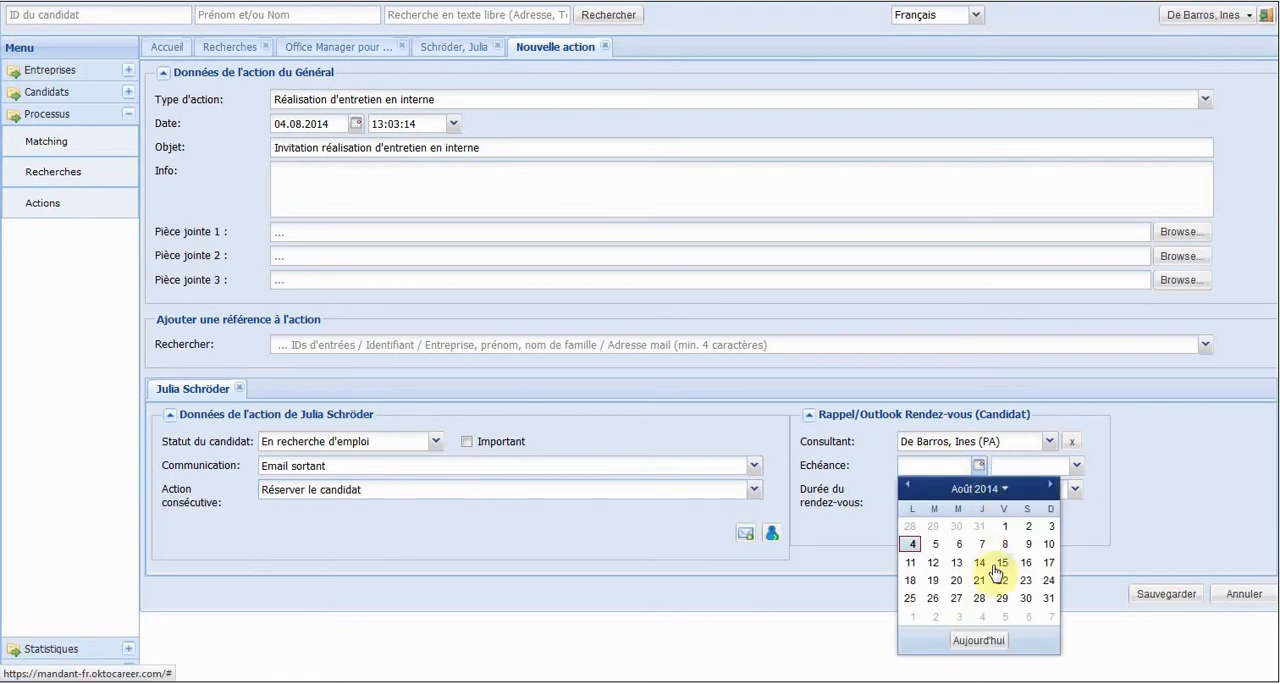
left_click(998, 562)
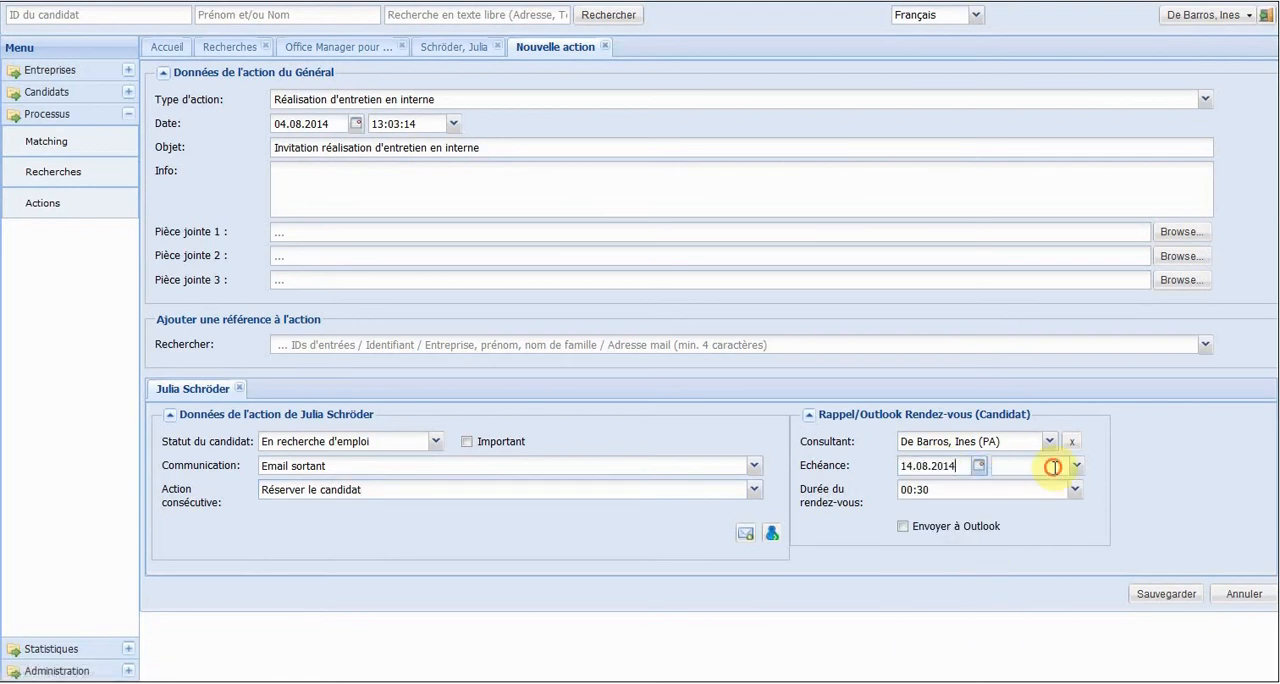
left_click(1052, 466)
left_click(1077, 466)
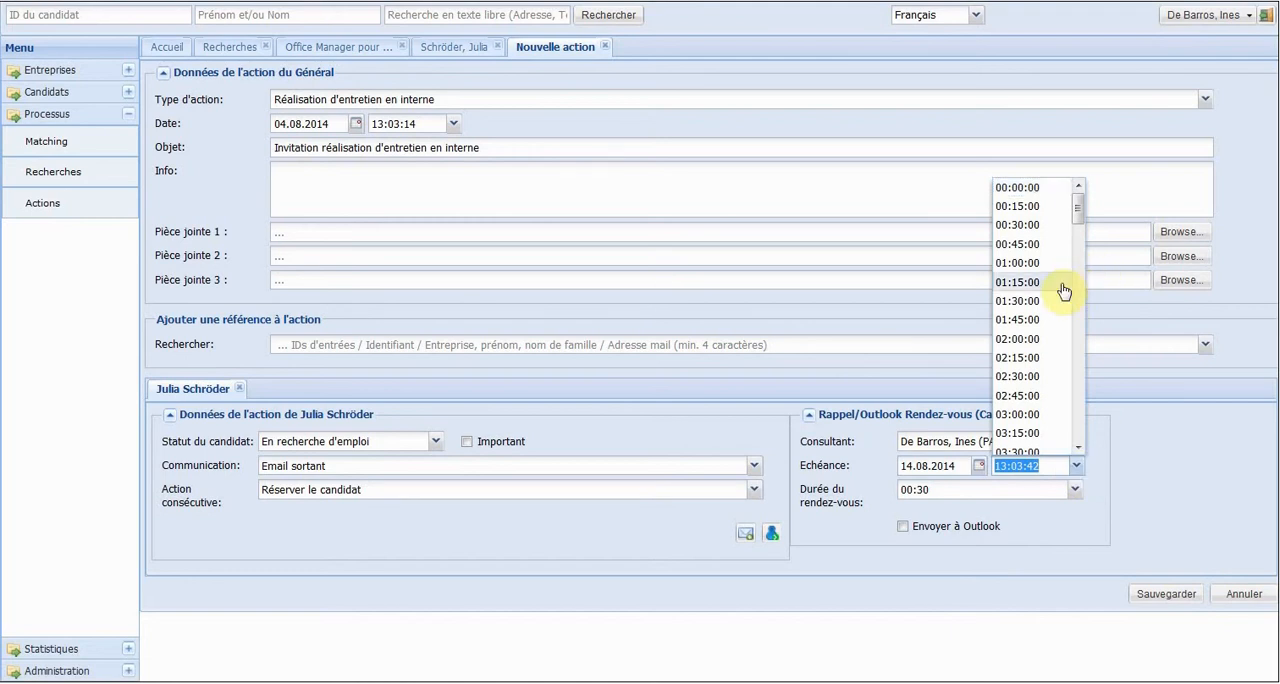
left_click_drag(1078, 218, 1074, 335)
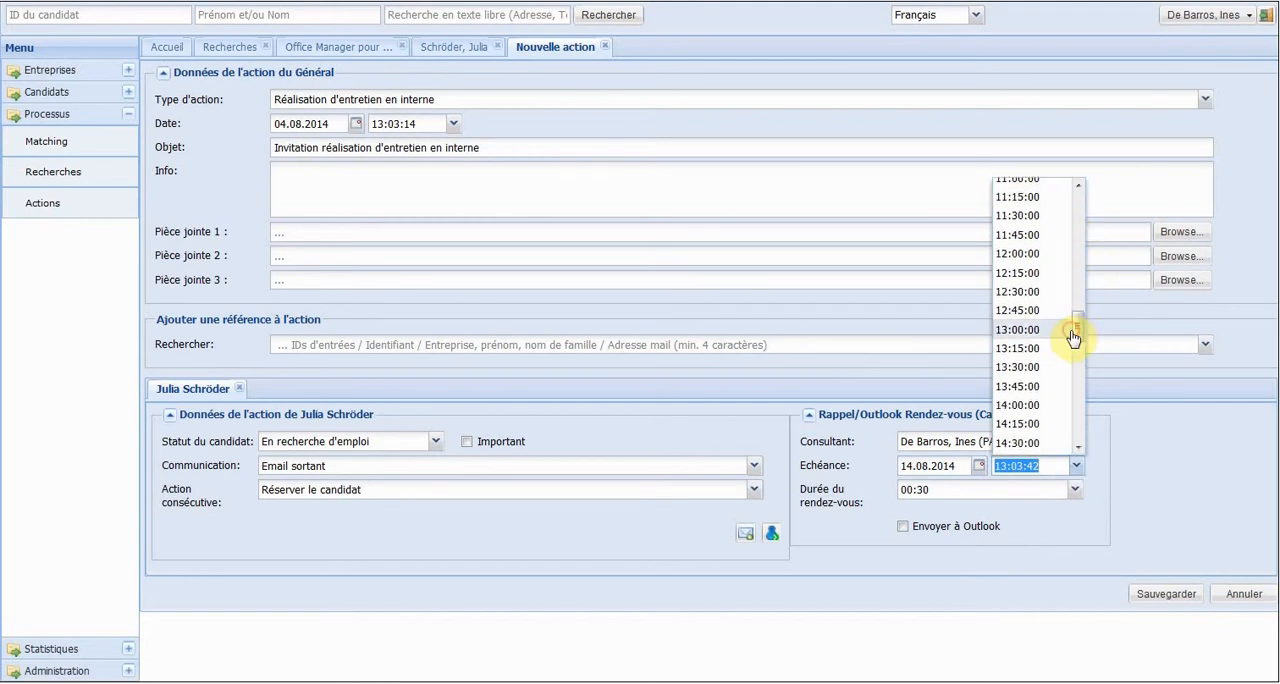
left_click(1030, 410)
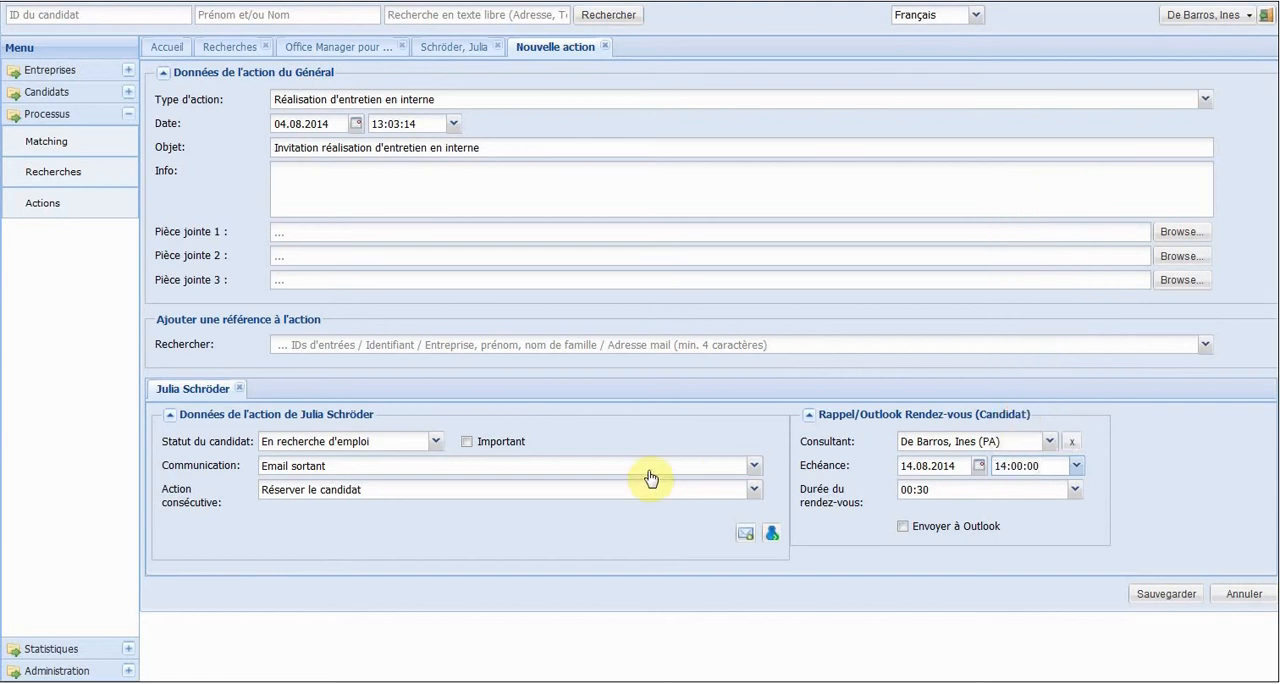
Add an e-mail to the candidate using the template "Confirmation entretien téléphonique et questionnaire".
left_click(741, 534)
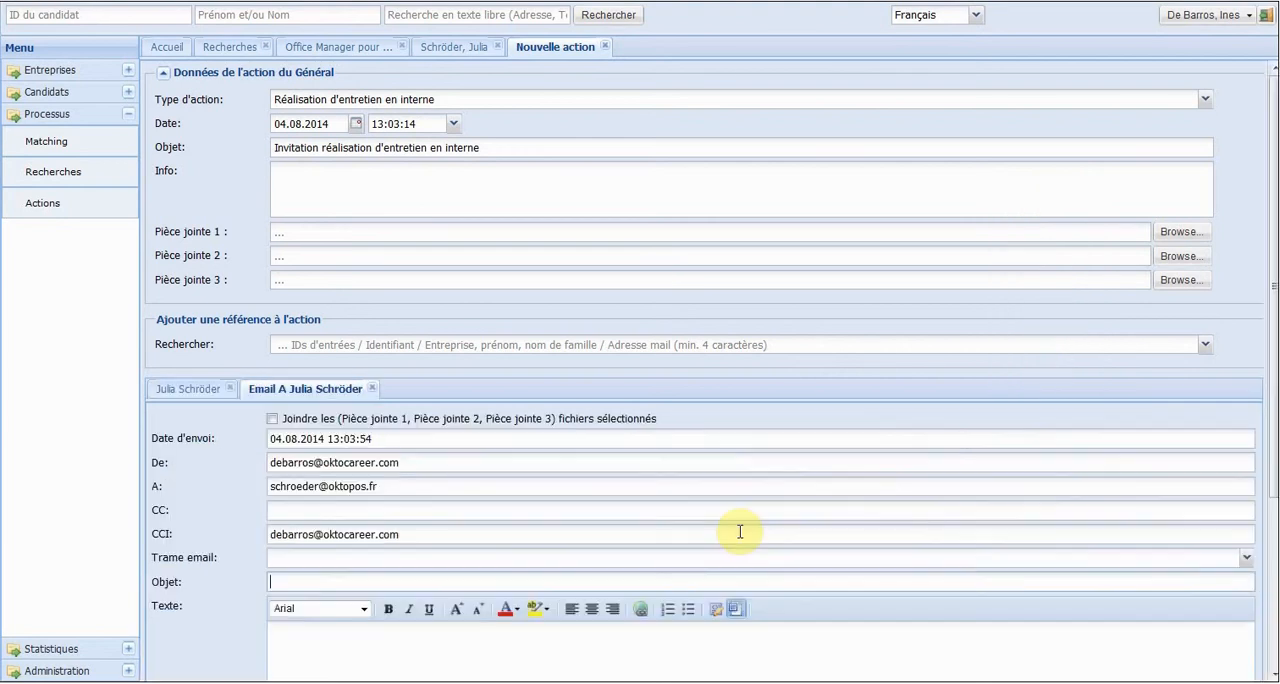
left_click(328, 567)
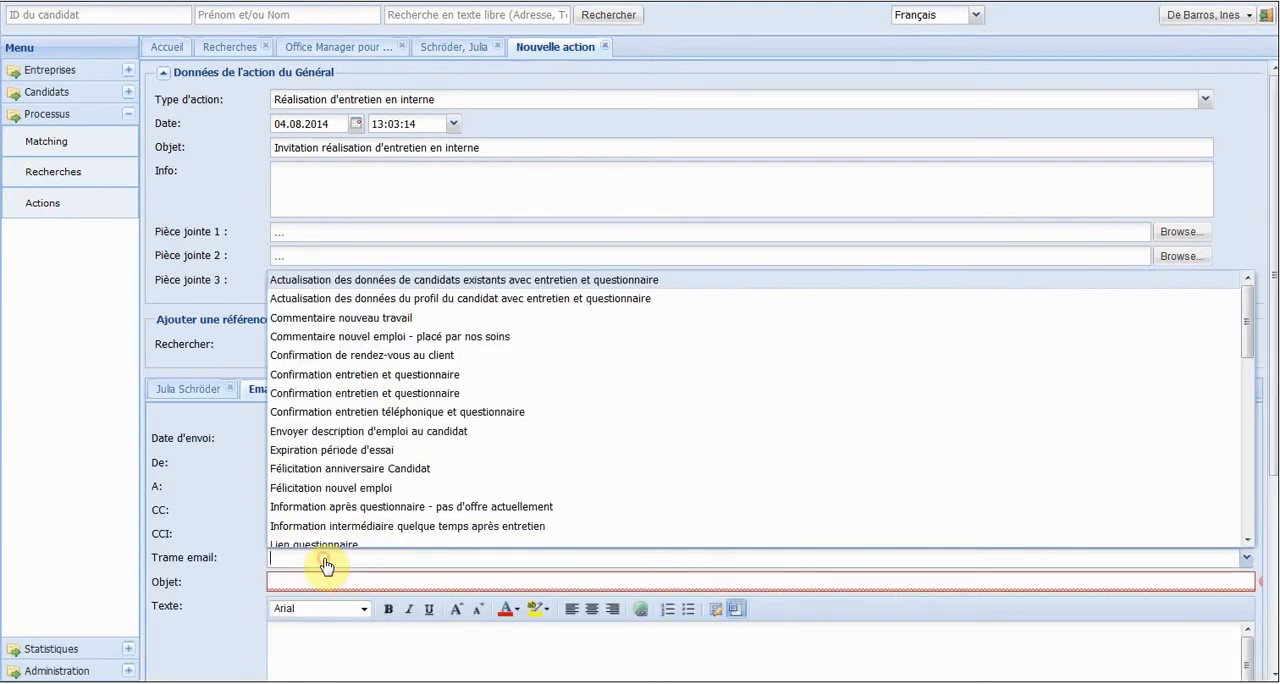
left_click(322, 416)
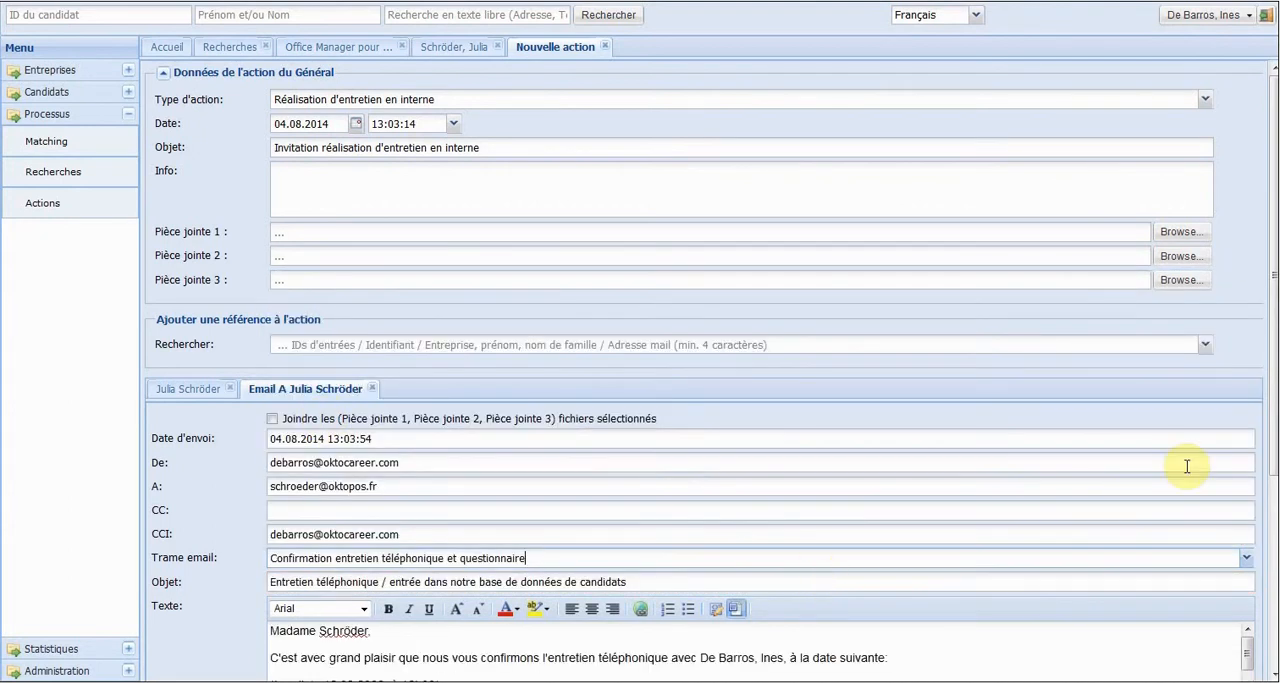
Change the appointment in the e-mail text to "Jeudi, le 14.08.2014, à 14h00" and save the action.
left_click_drag(1274, 290, 1268, 485)
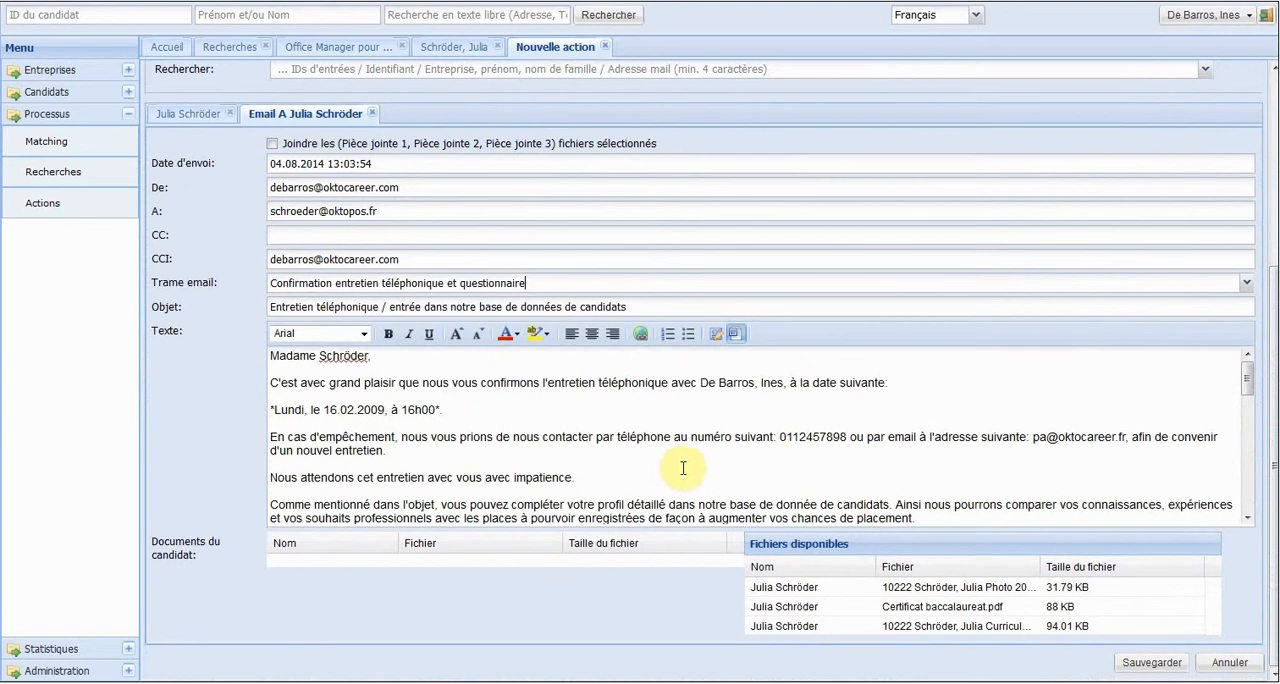
double_click(297, 410)
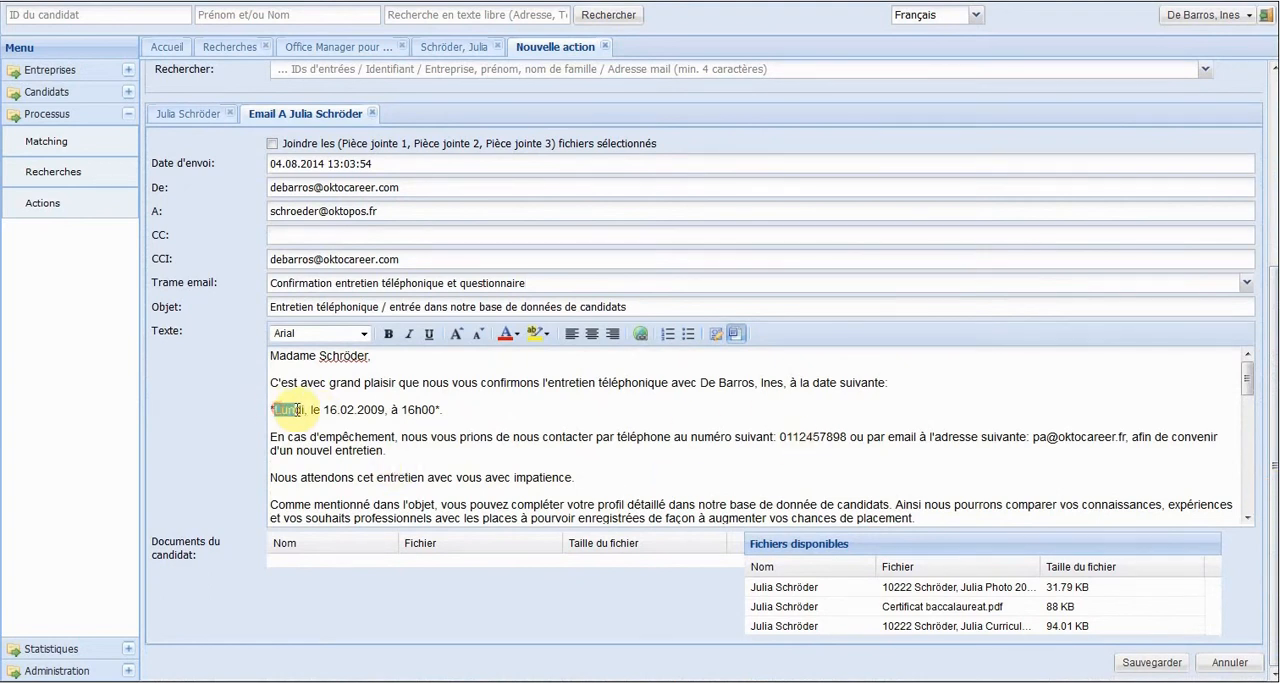
type("Jeudi")
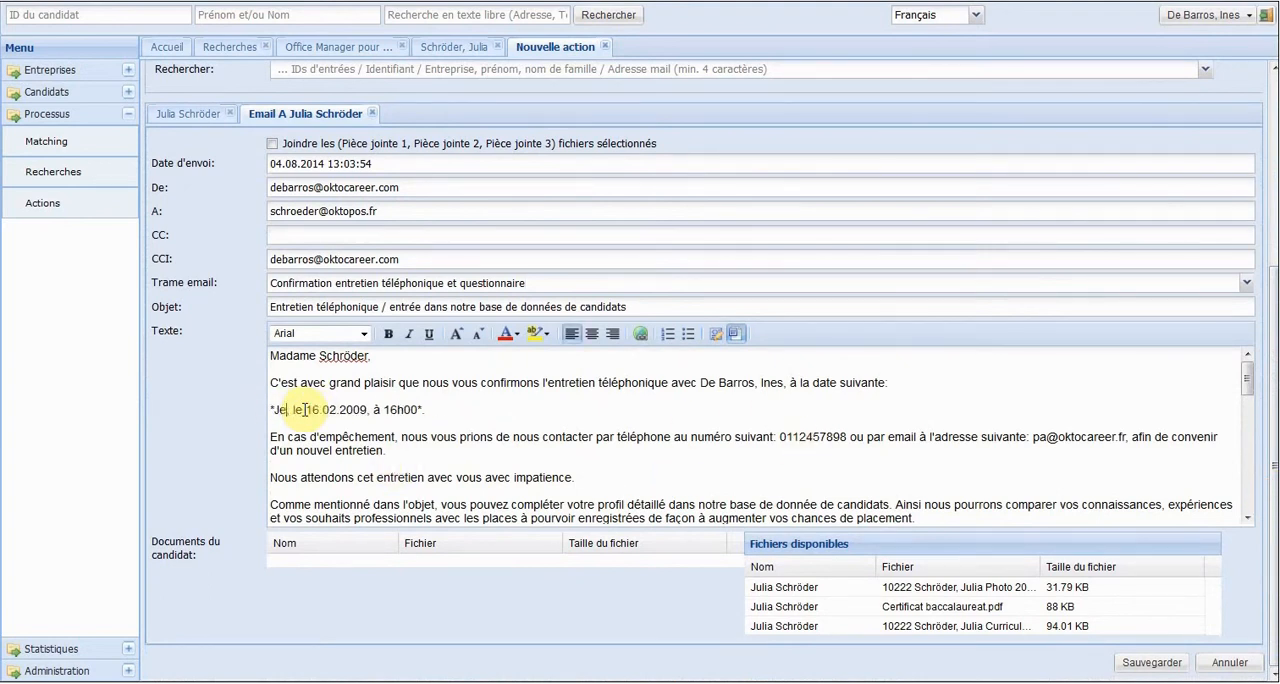
type(", le 1")
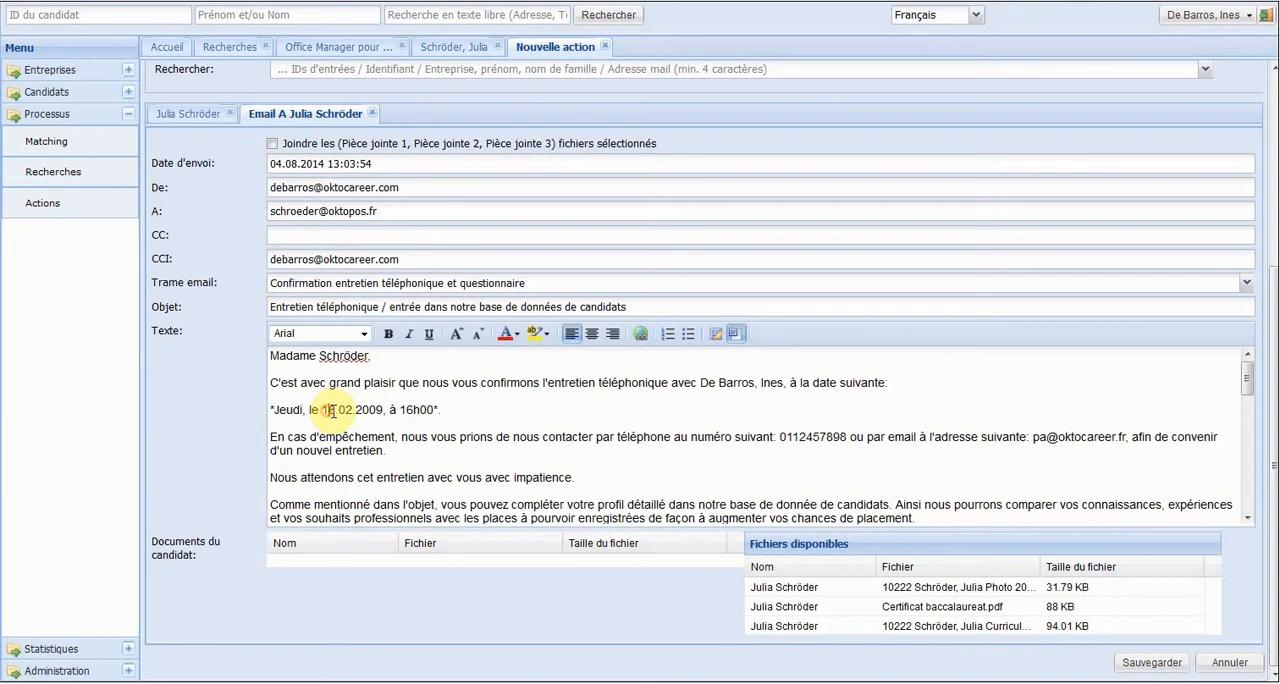
type("4.0")
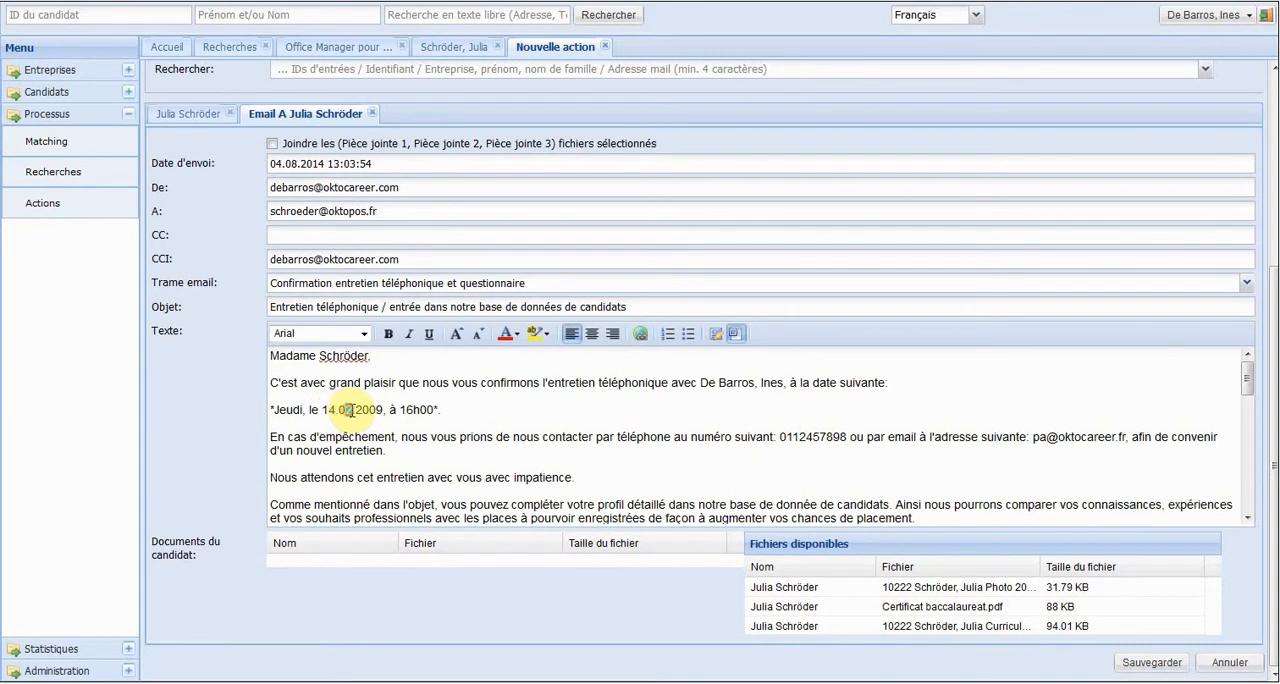
type("8")
left_click_drag(369, 410, 382, 410)
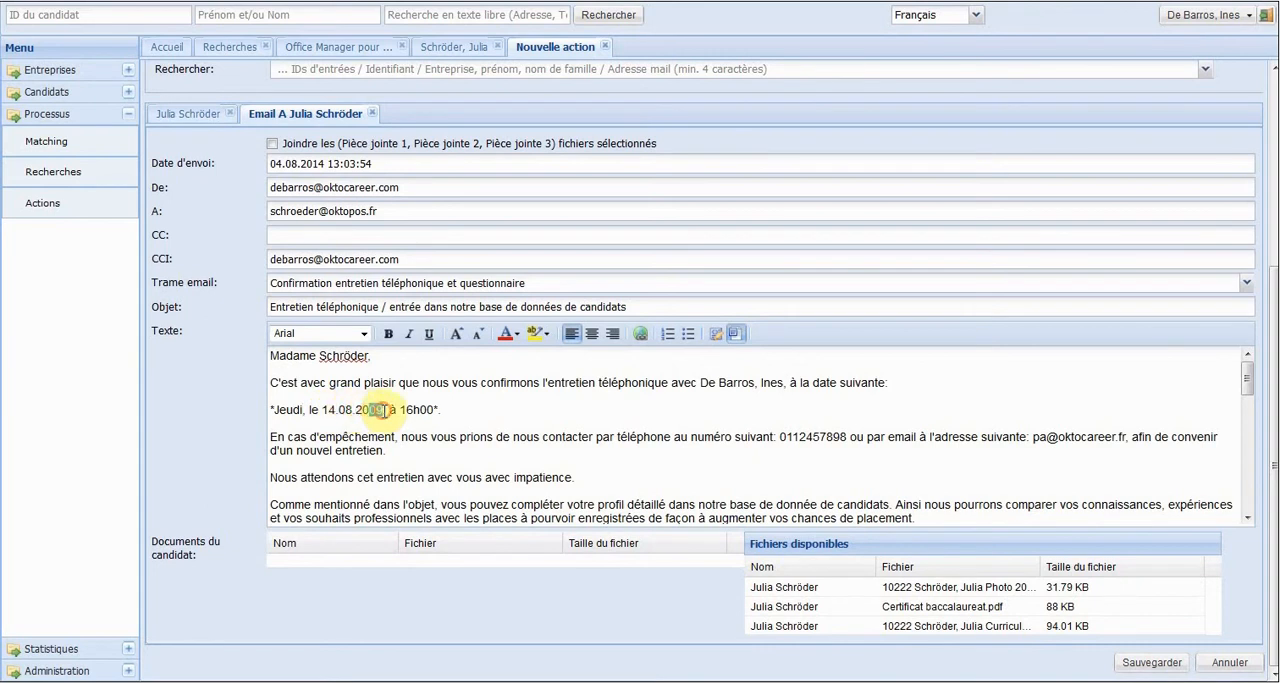
type("14,")
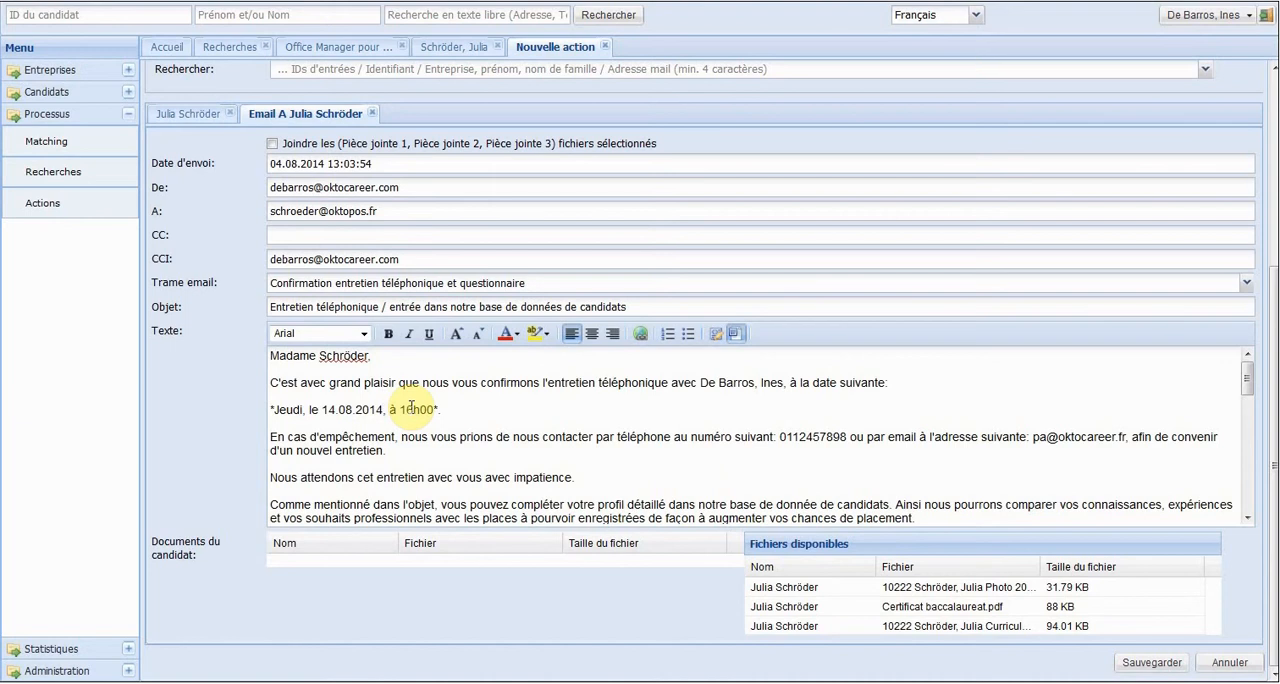
left_click_drag(405, 410, 413, 410)
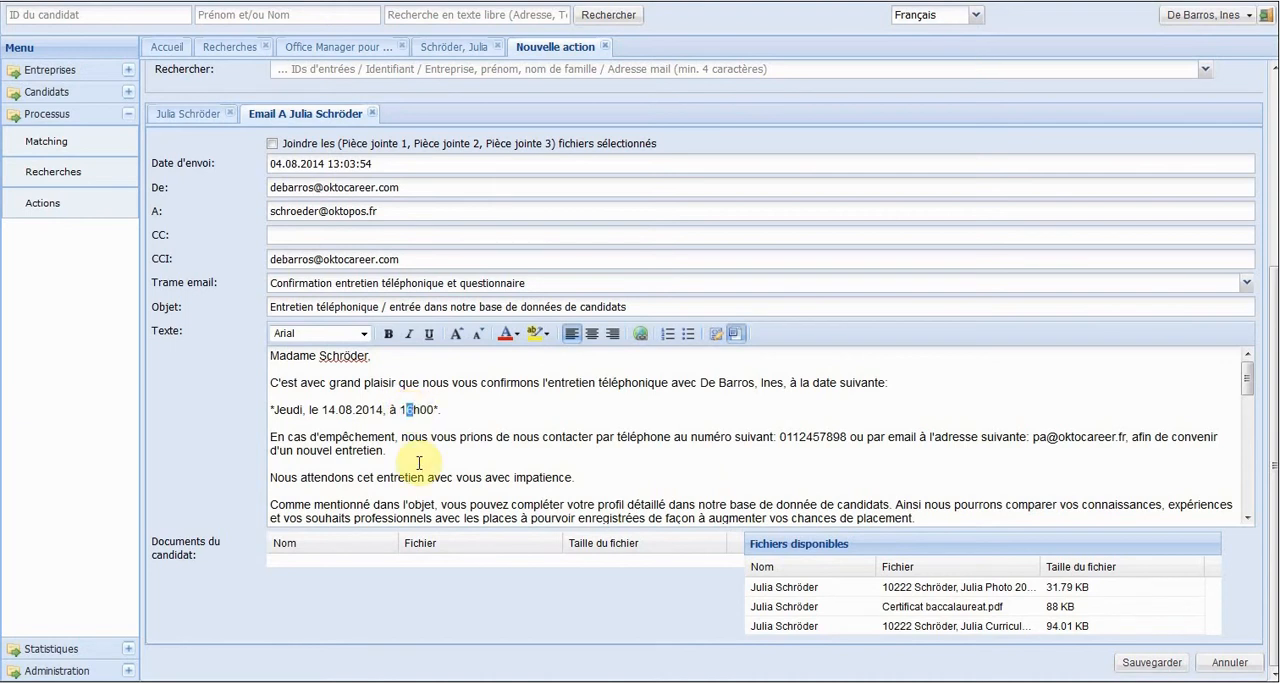
type("4")
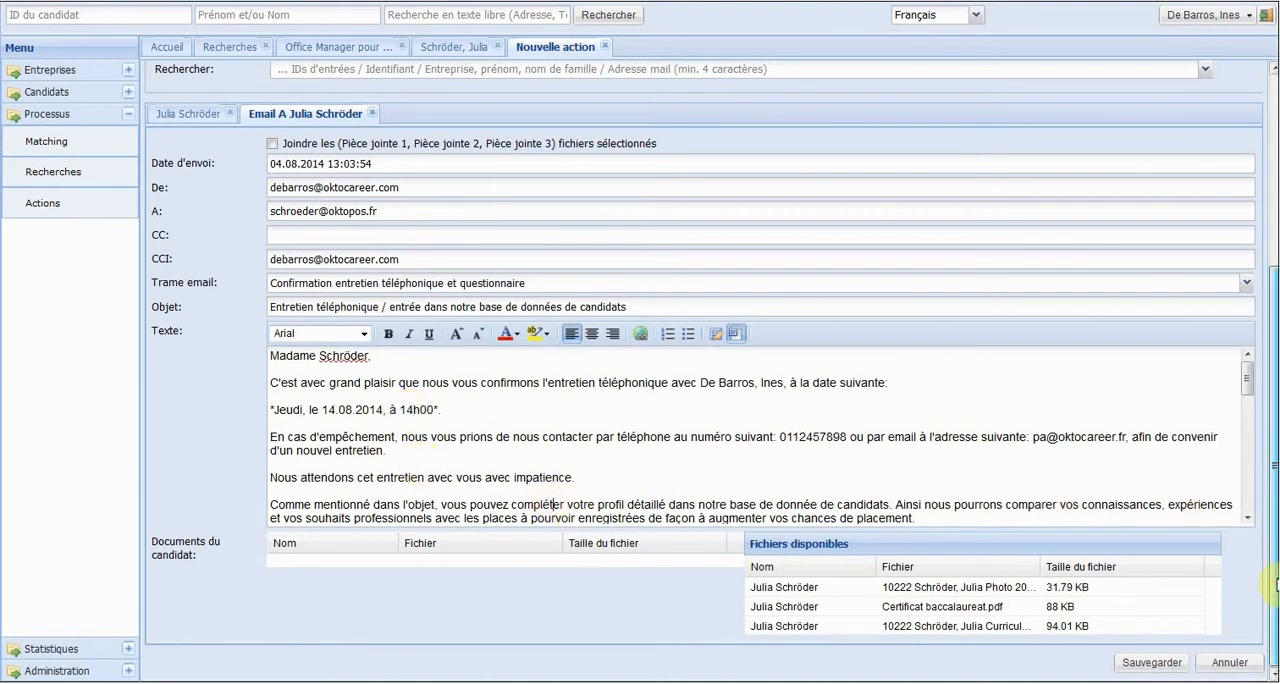
left_click(1143, 665)
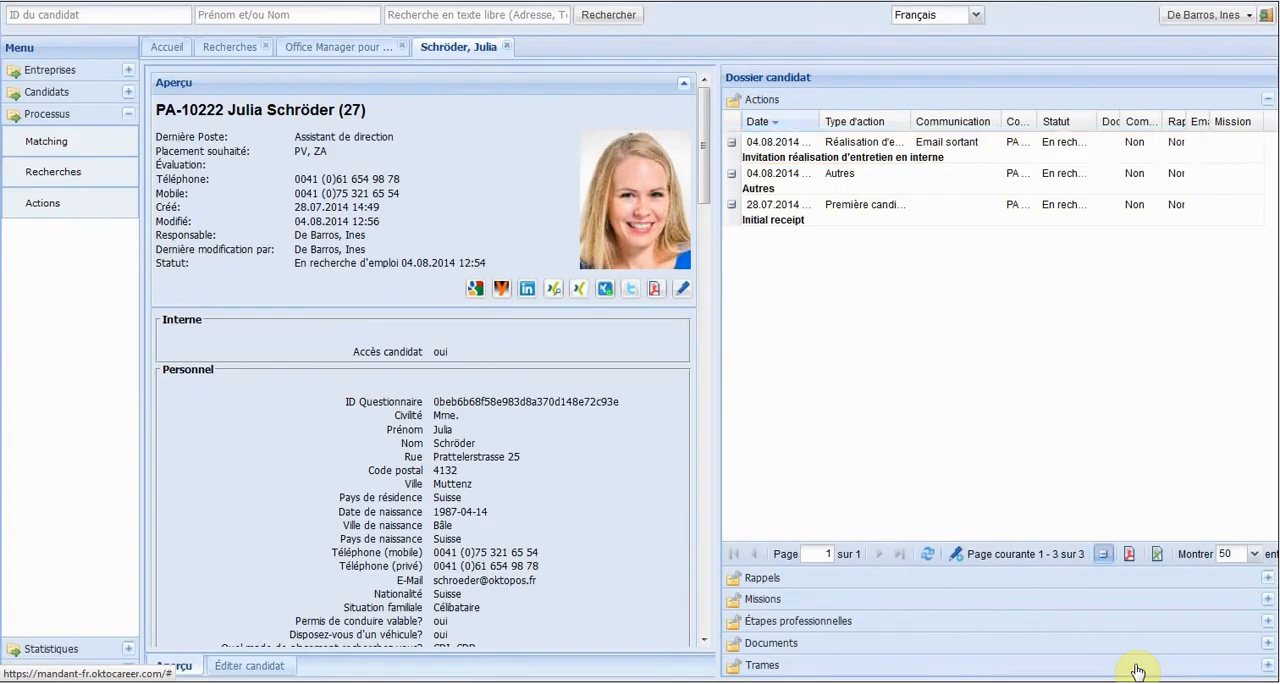
Search for the candidate by the first letters of the surname and open the candidate's record from the results.
left_click(271, 15)
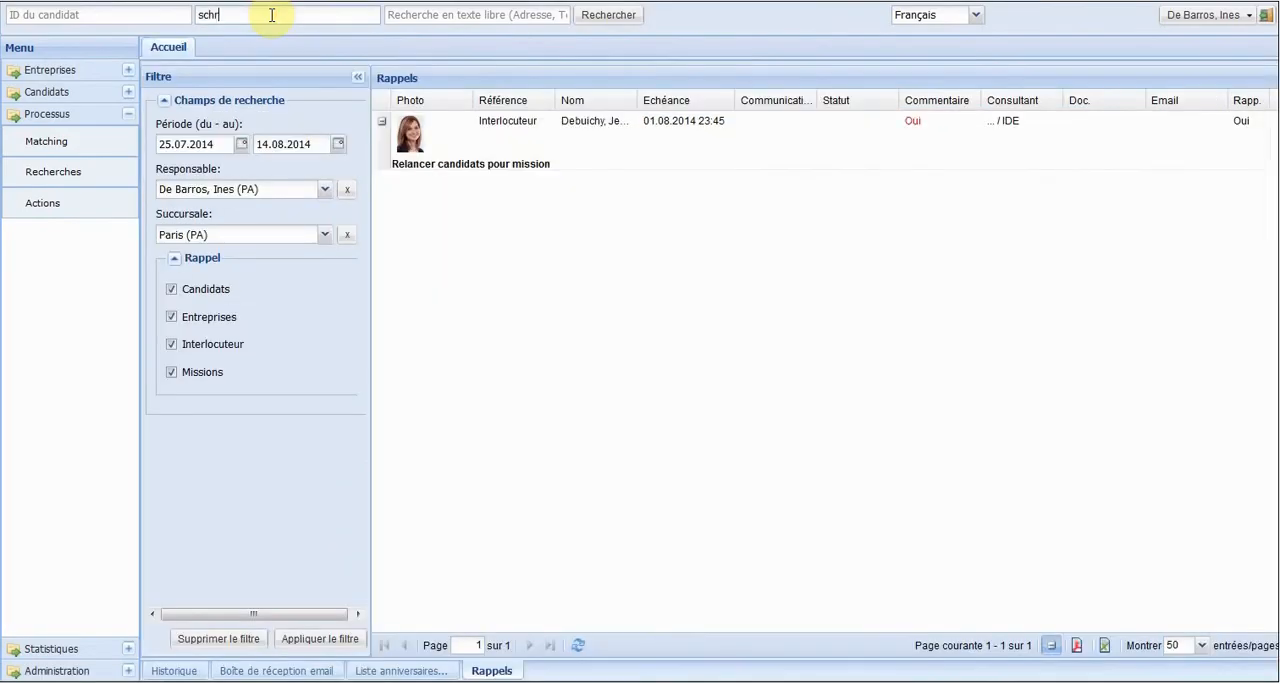
type("schr")
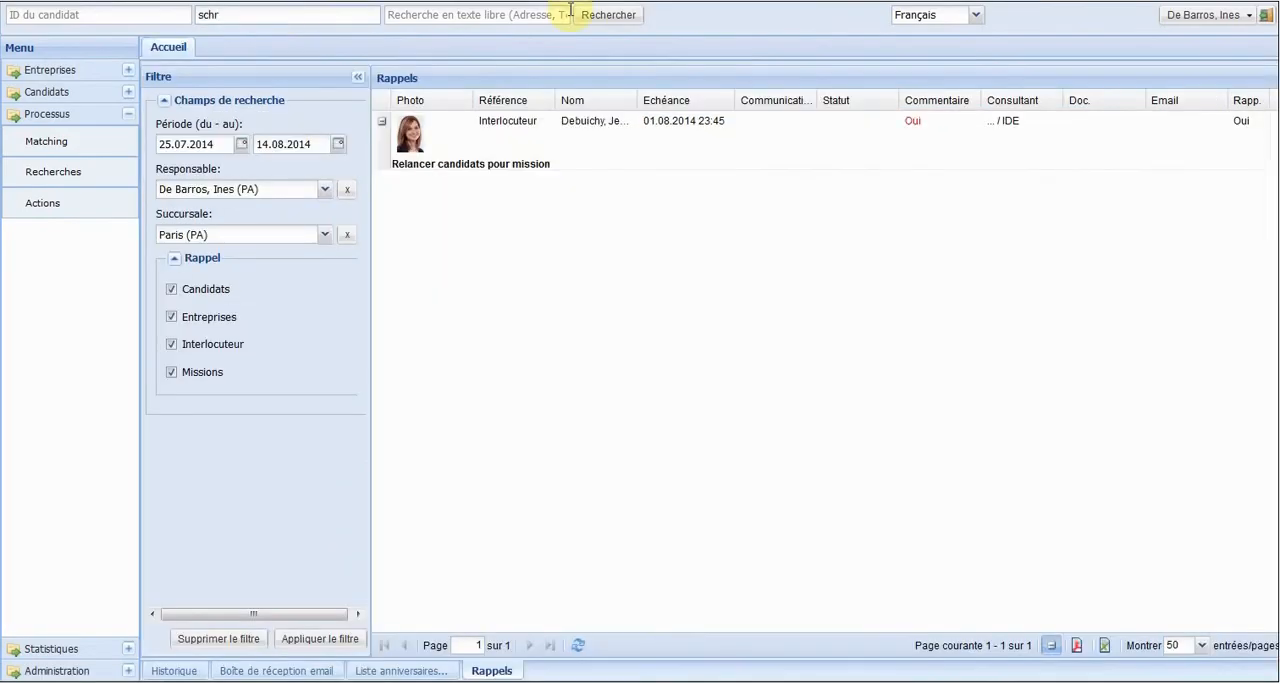
left_click(593, 18)
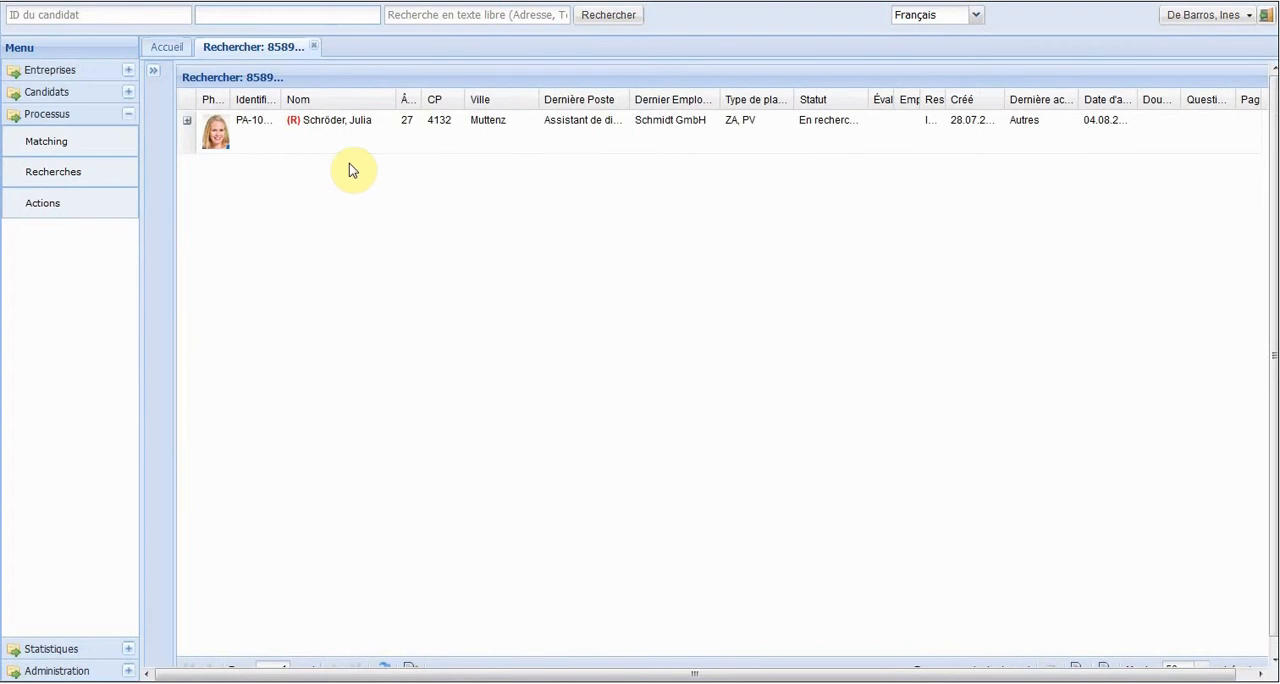
left_click(295, 135)
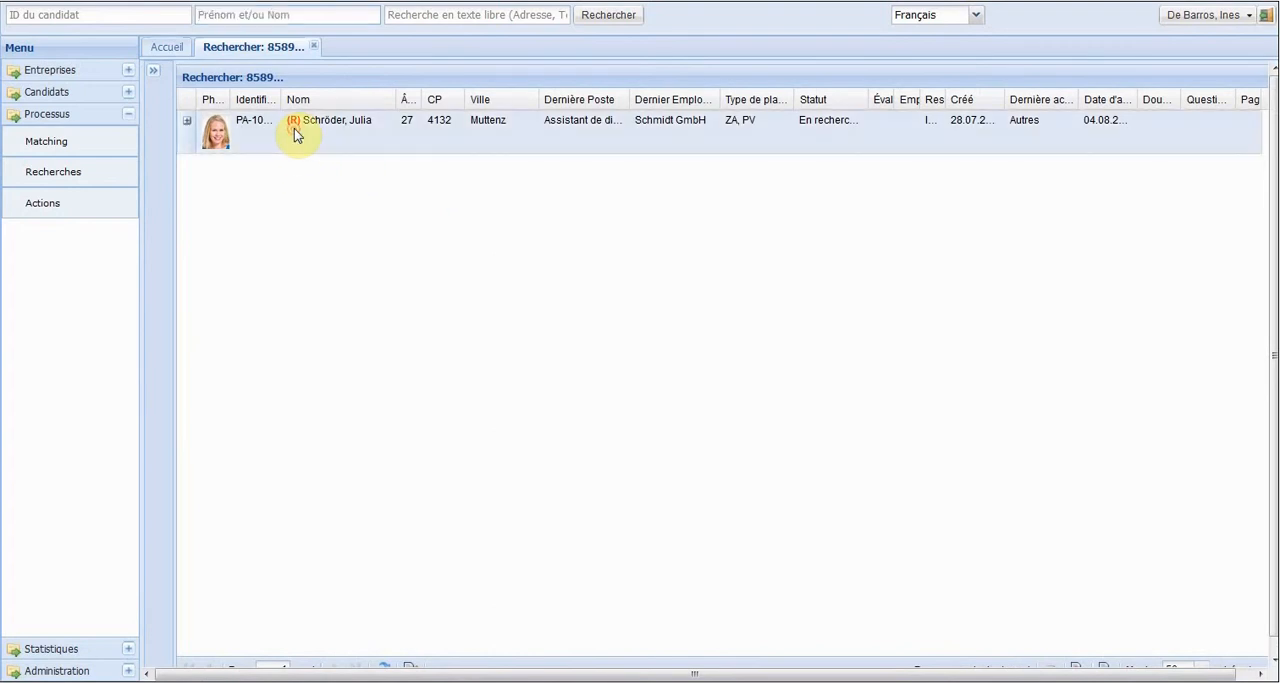
double_click(294, 128)
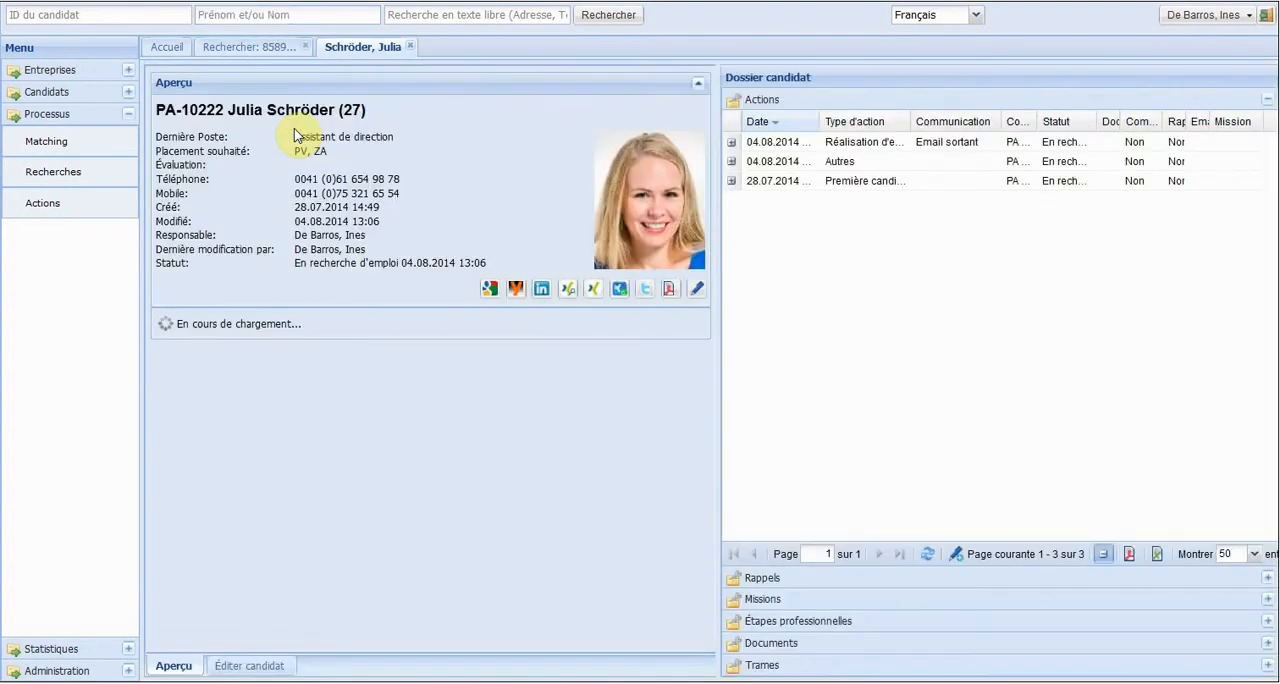
Create another action for the reopened candidate, choosing "Réalisation d'entretien en interne" as the action type.
left_click(953, 558)
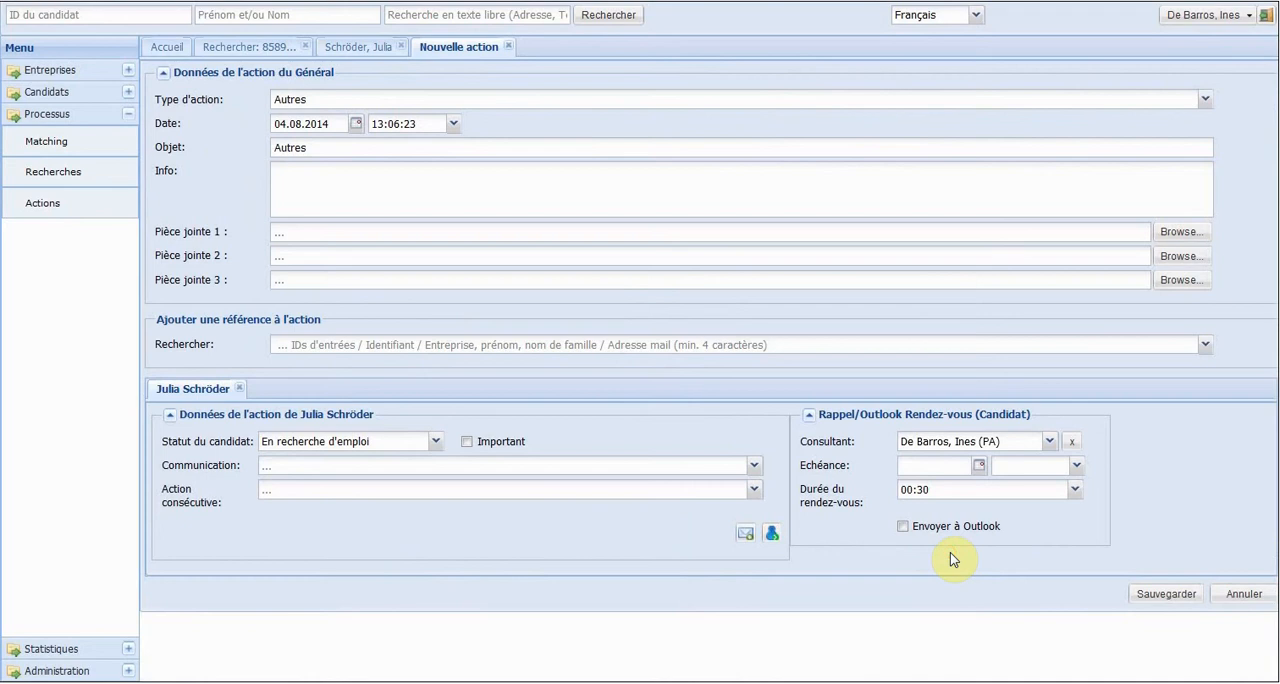
left_click(388, 100)
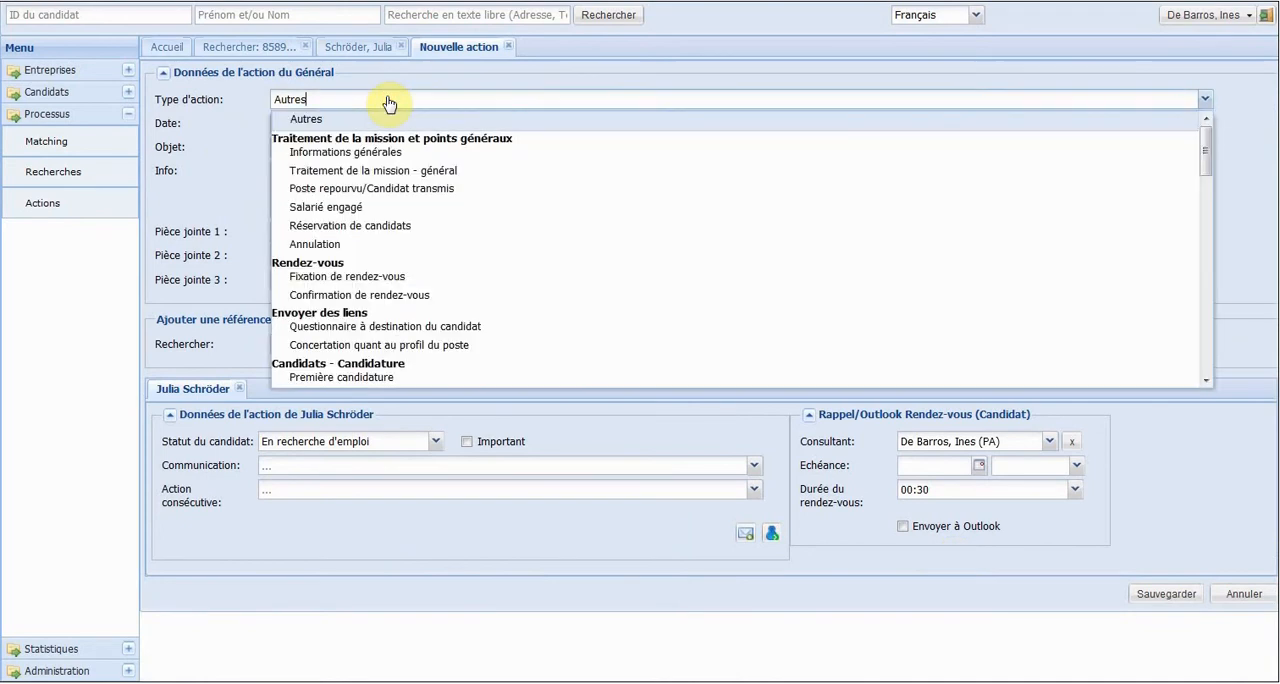
left_click_drag(1203, 172, 1204, 260)
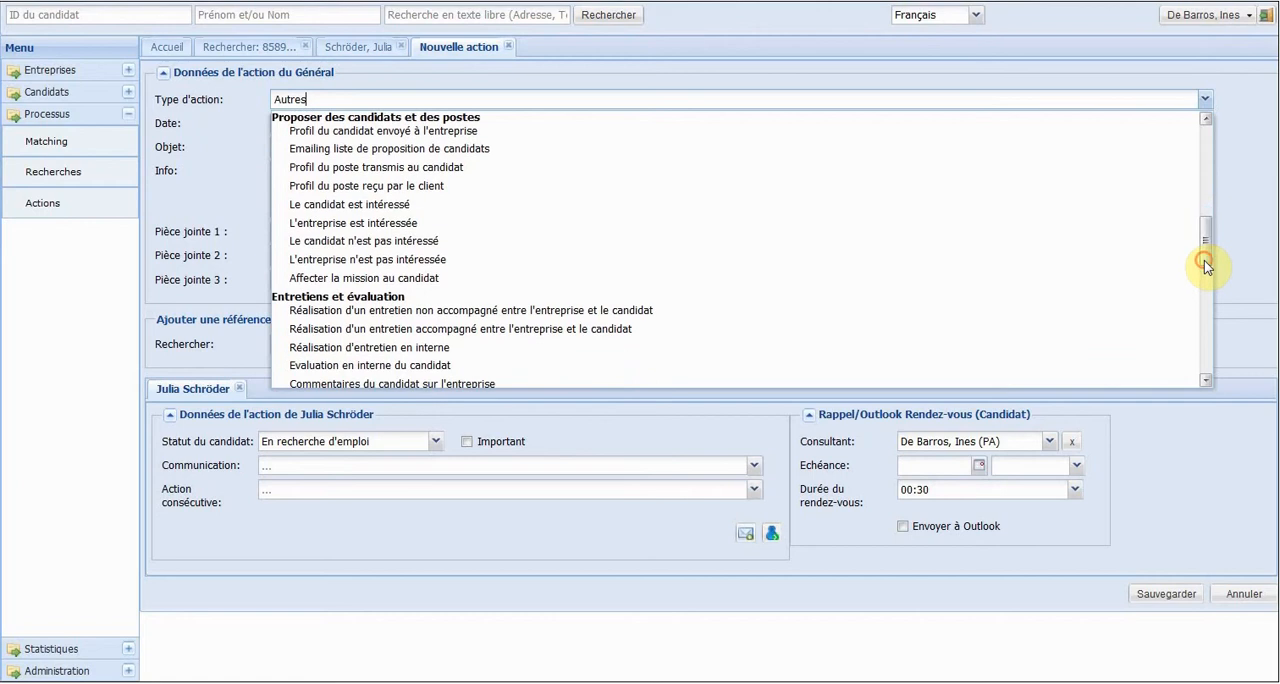
left_click(498, 352)
Enter the action info: "Nous avons fait passer un entretien à" plus the candidate's title and surname, "et souhaitons la présenter à l'entreprise Atlantic Shipping.".
left_click(306, 192)
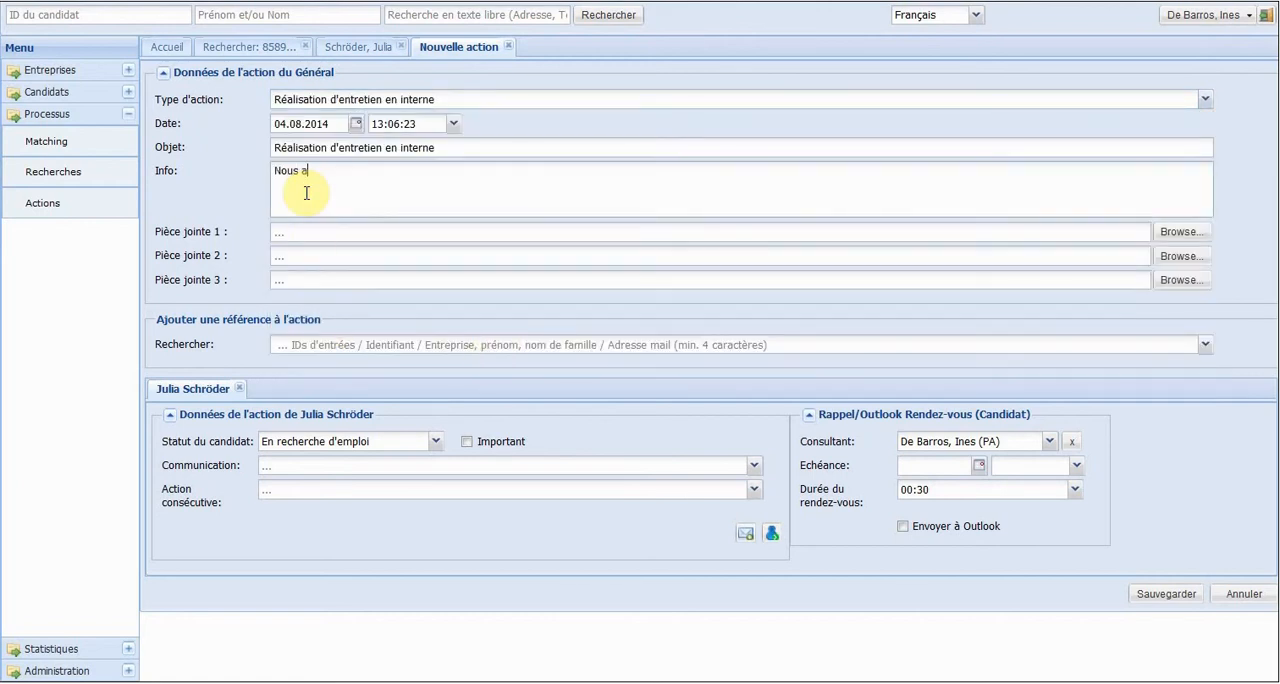
type("Nous avons fait passer un entretien à Mme Schröder et souhaitons la")
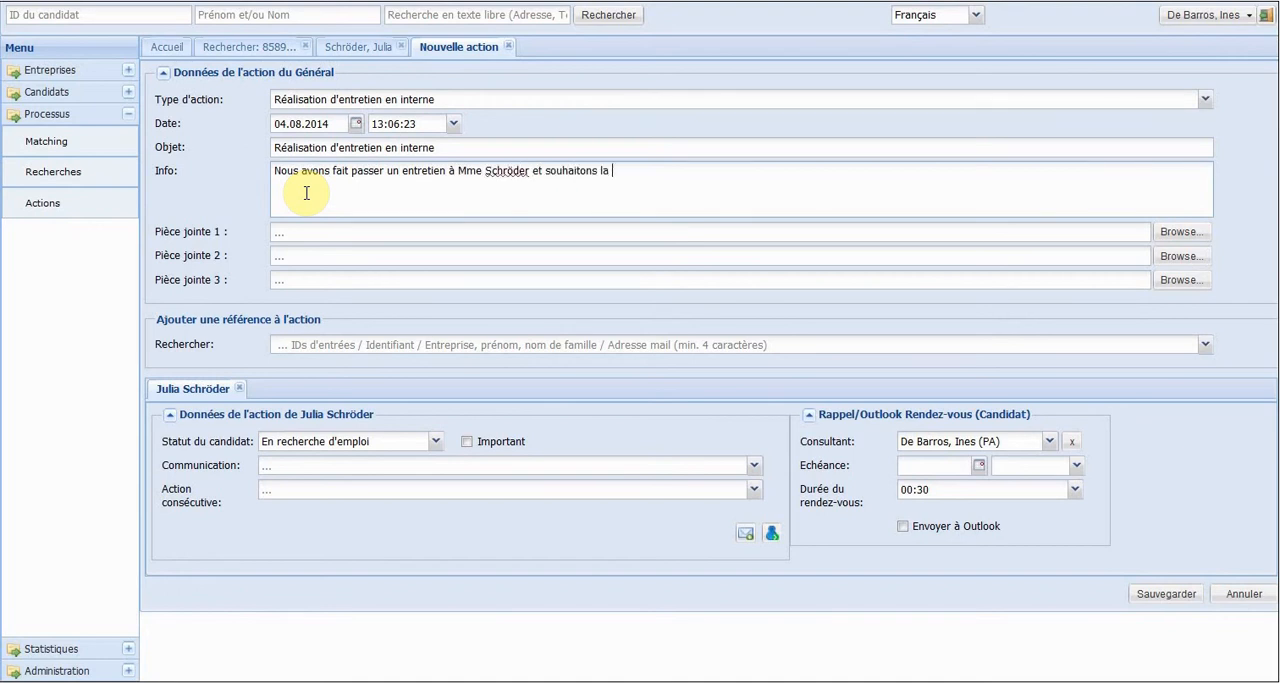
type("l'entre")
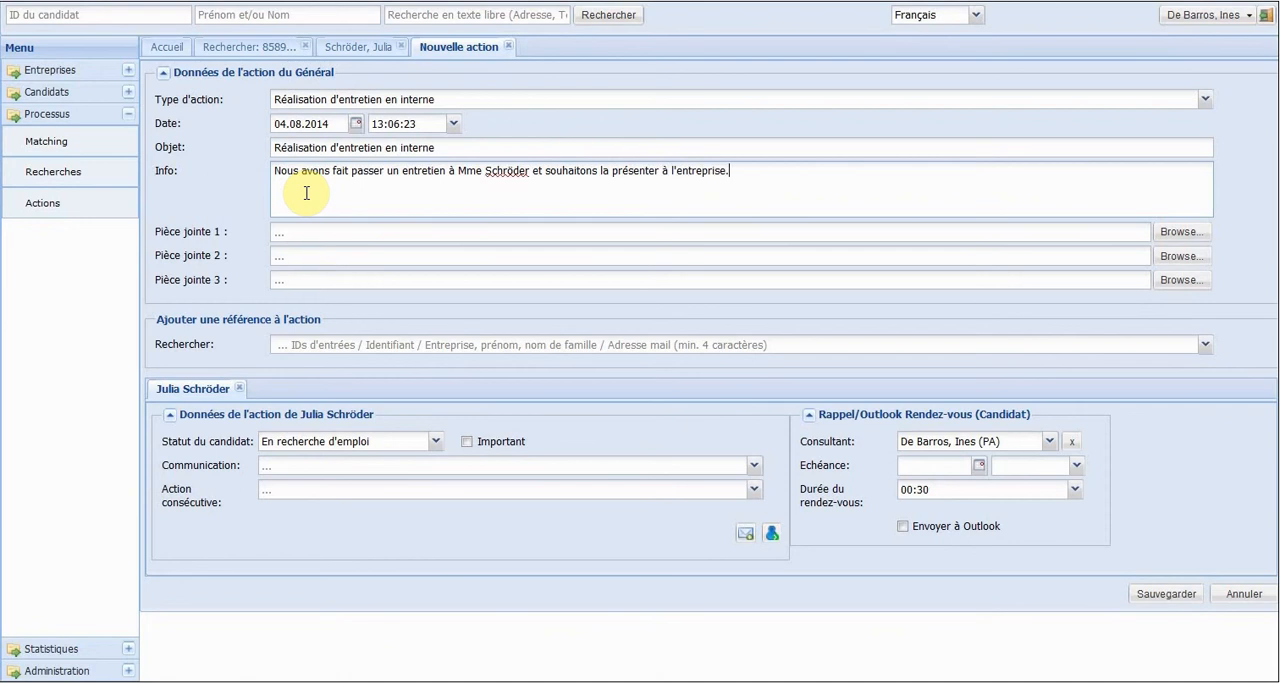
type("prise Atlantic Shipping")
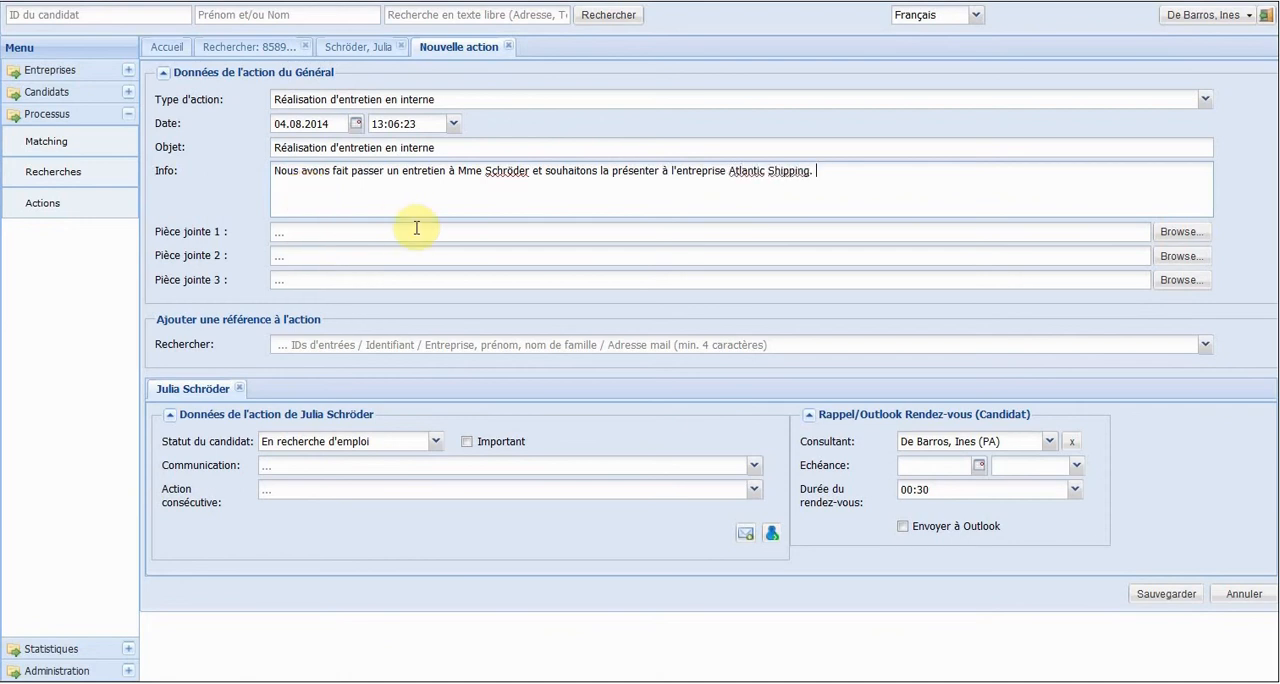
Attach the file "Notes d'entretien.pdf" to the action as the first attachment.
left_click(1180, 231)
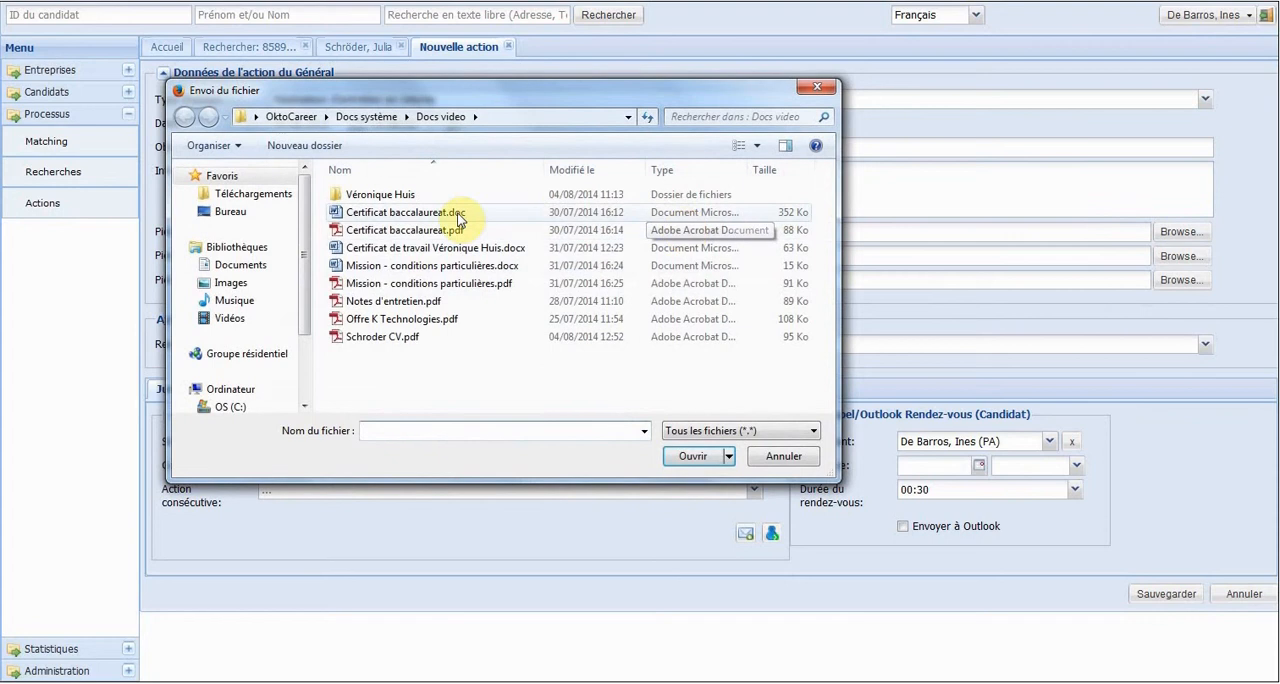
left_click(396, 302)
double_click(397, 302)
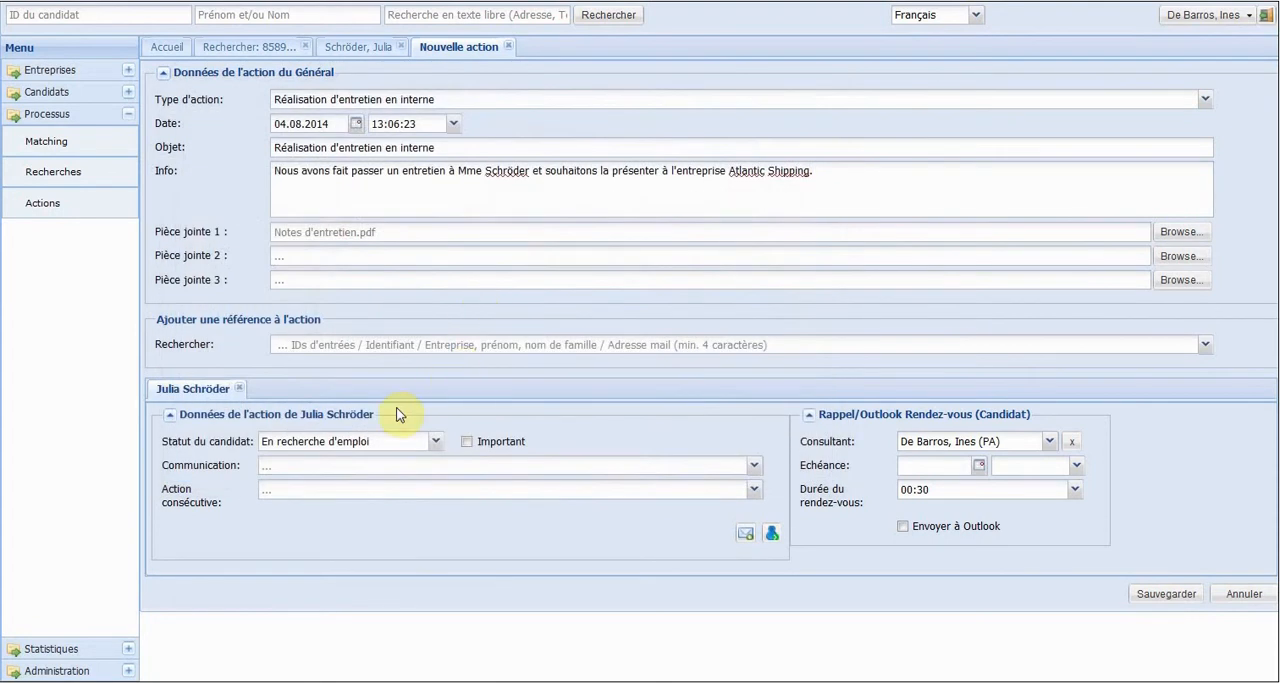
Add the client reference Atlantic Shipping (Office Manager) to the action, and remove its contact, mission and company entries again.
left_click(328, 343)
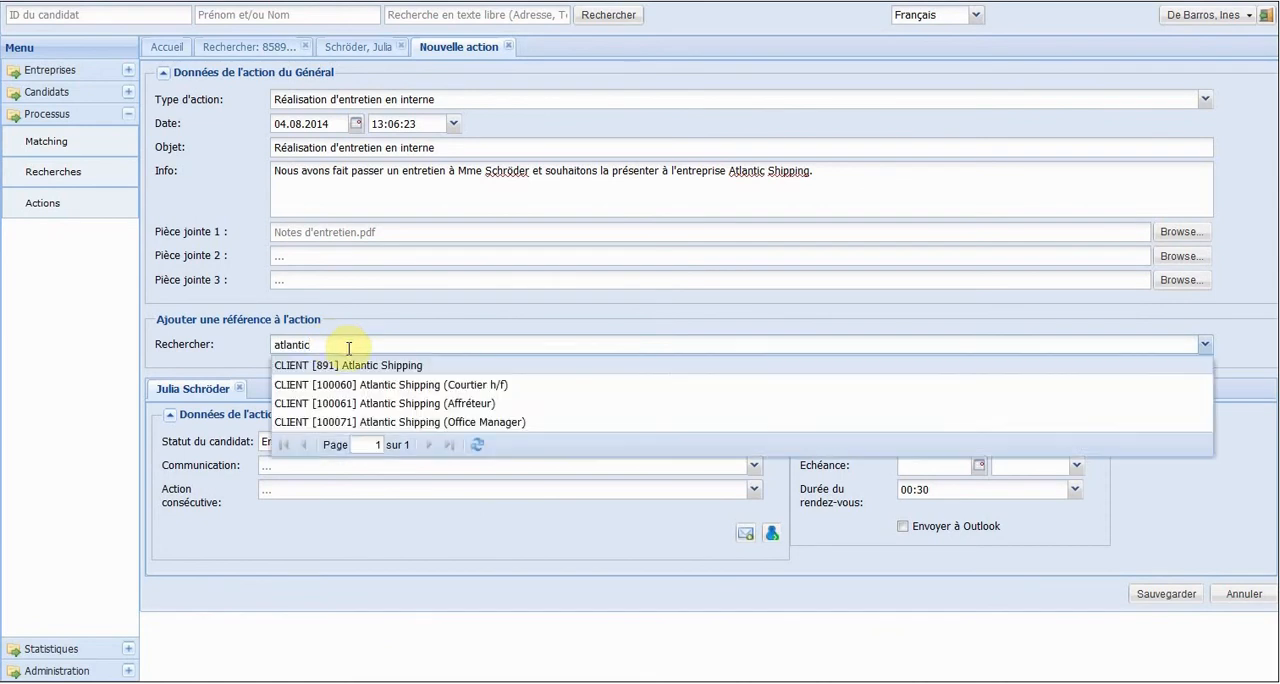
left_click(376, 422)
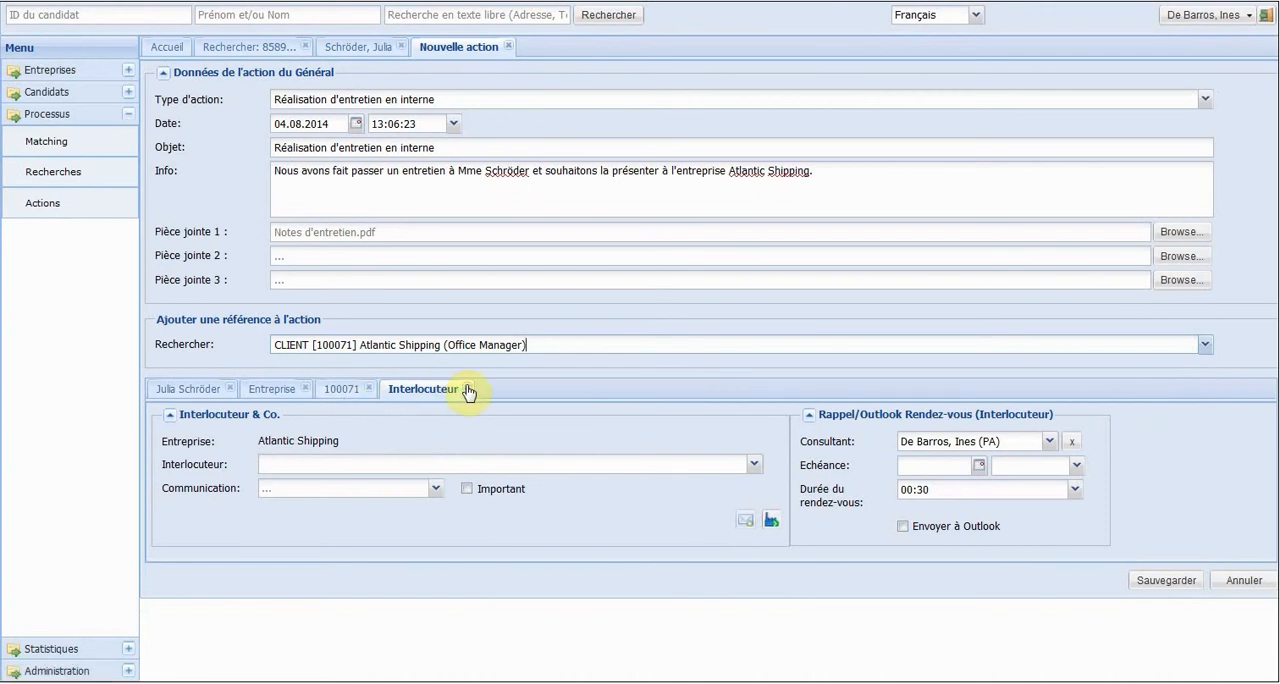
left_click(468, 390)
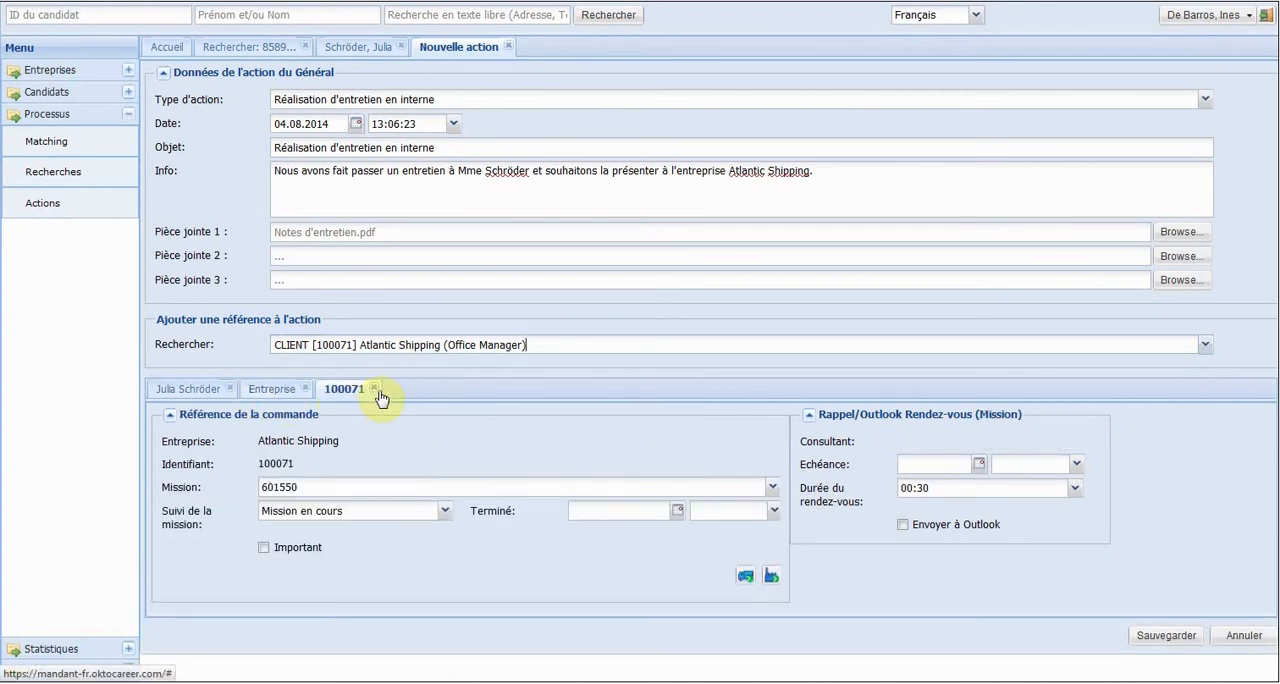
left_click(375, 389)
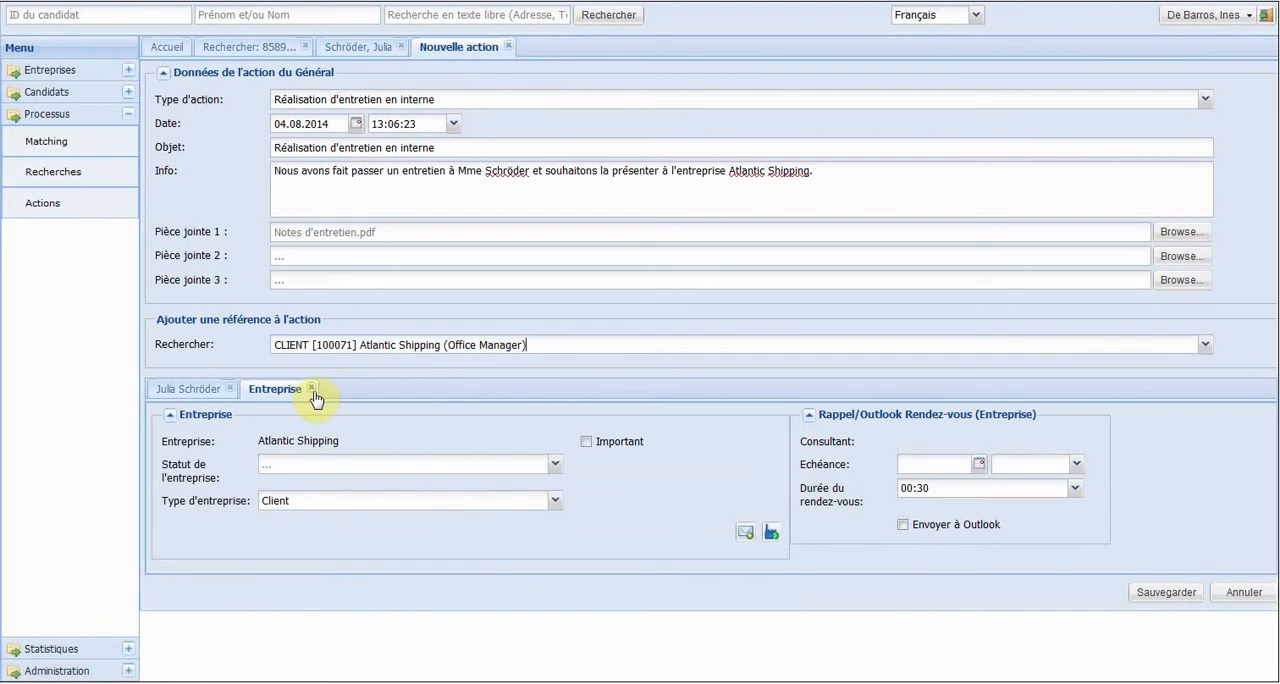
left_click(312, 390)
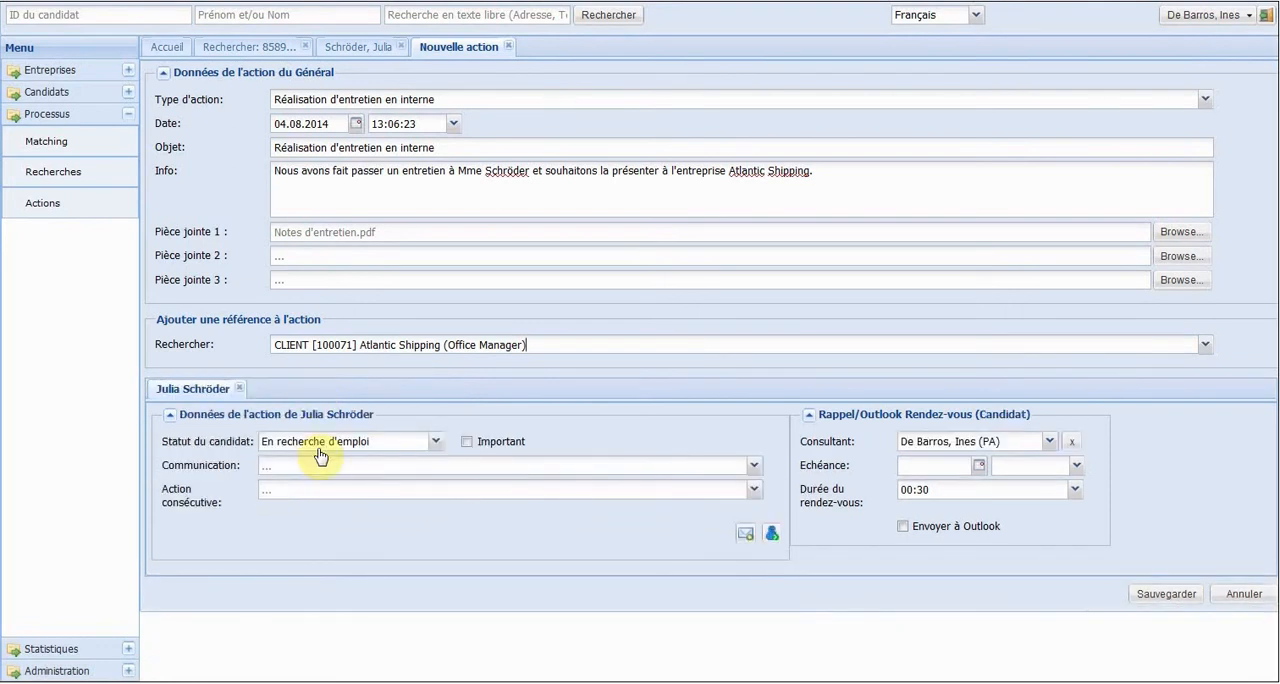
Set the candidate's communication type to "Entretien", mark the action as important and save it.
left_click(318, 466)
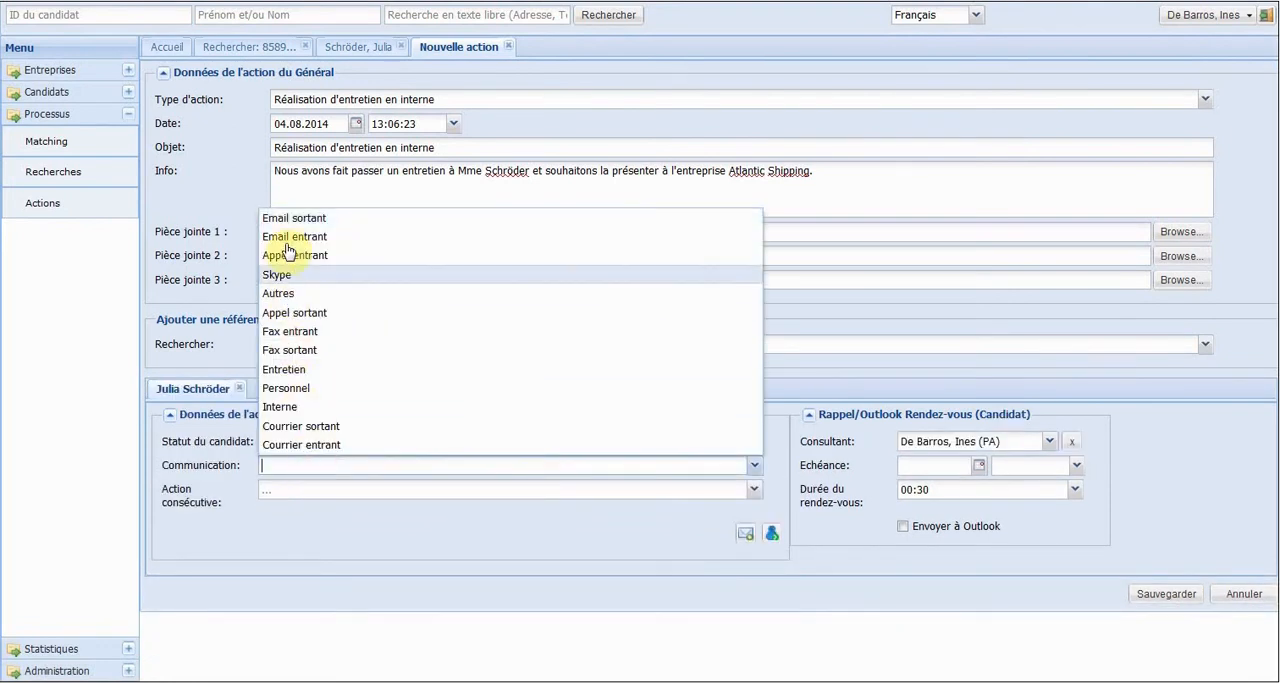
left_click(284, 370)
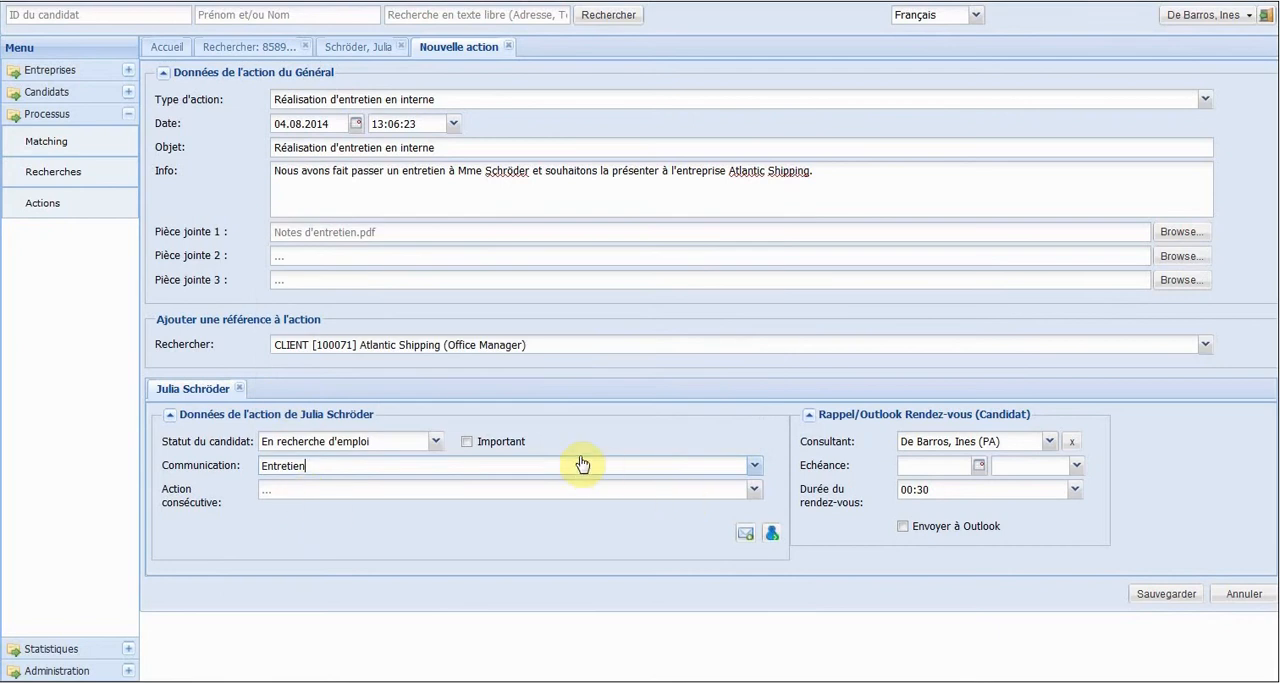
left_click(479, 446)
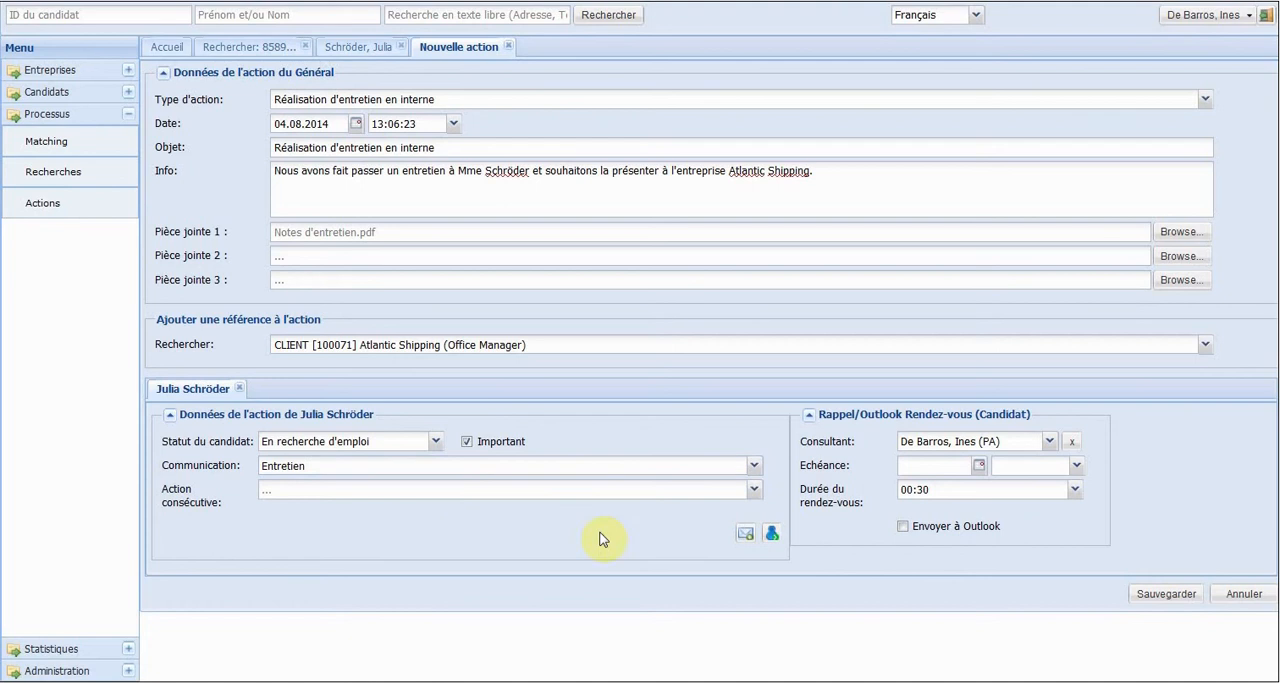
left_click(1167, 598)
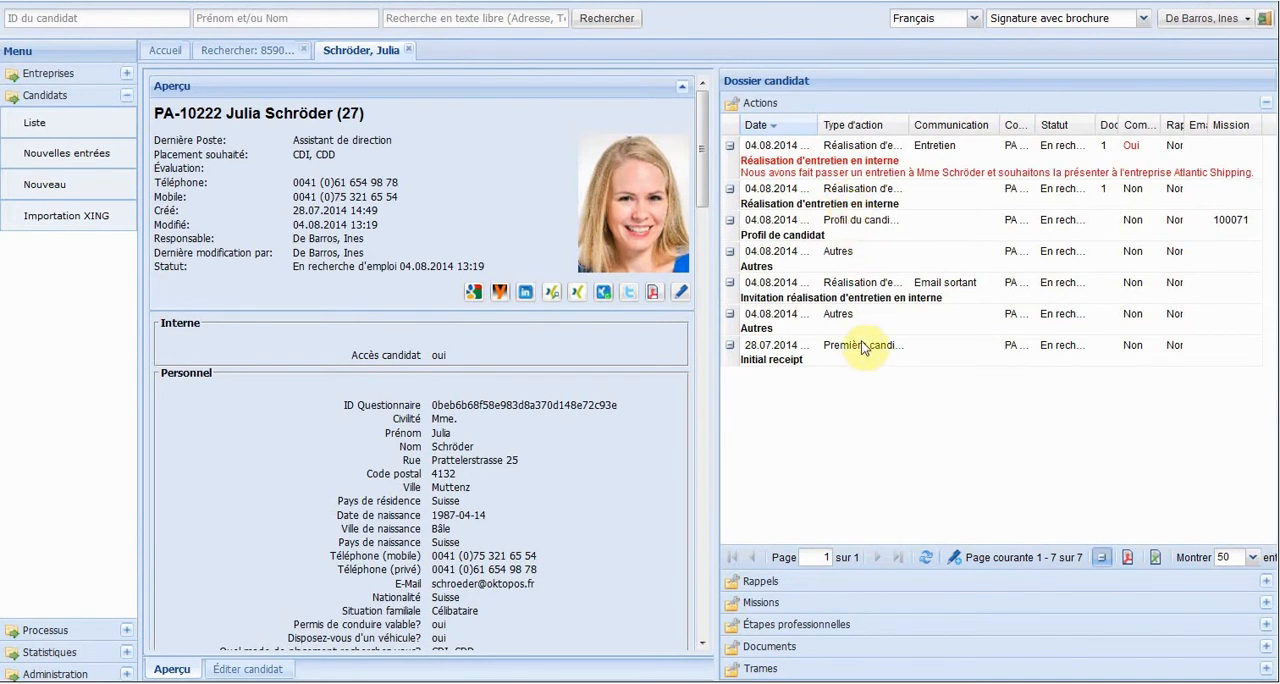
Open the template "Profil candidat - Conseil recrutement.docx" from the candidate's file in Microsoft Word.
left_click(853, 667)
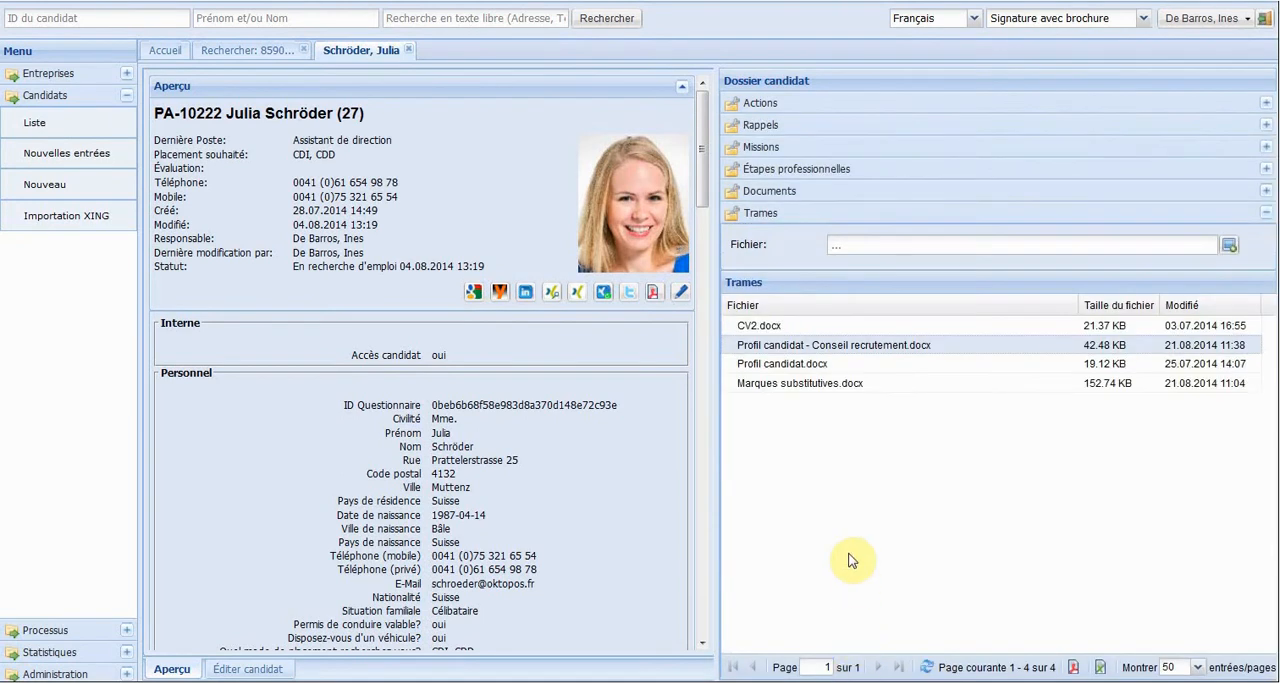
left_click(797, 345)
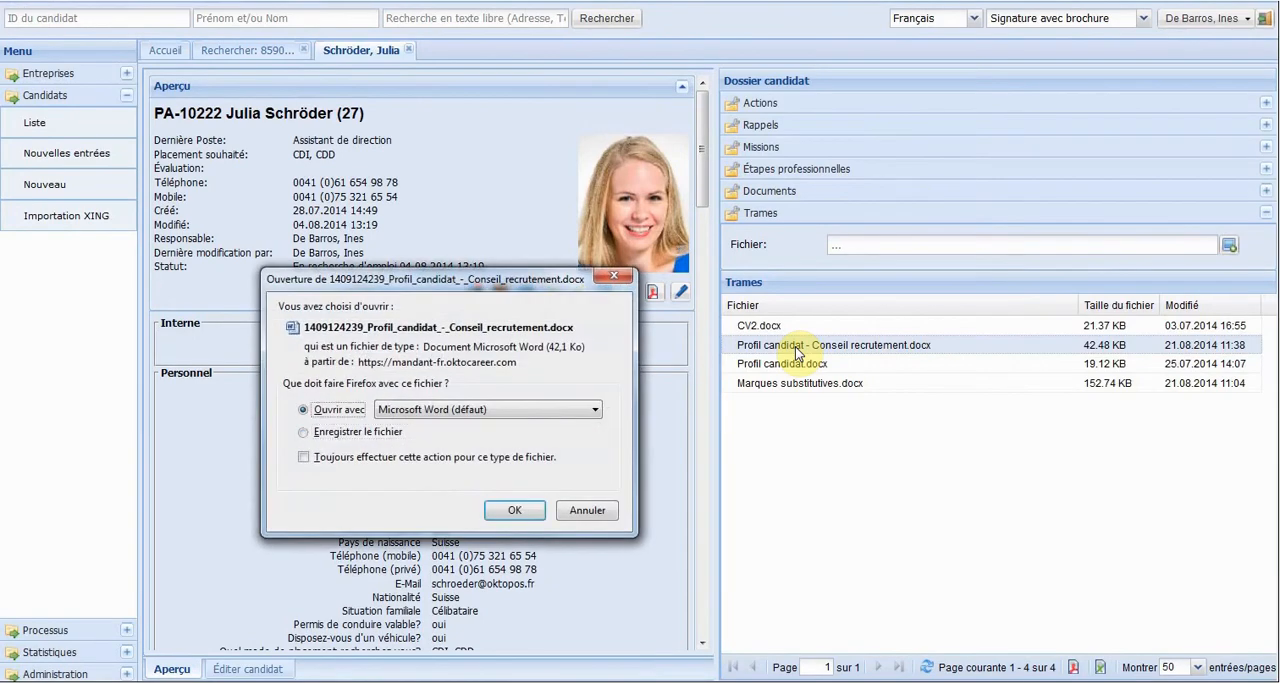
key("Return")
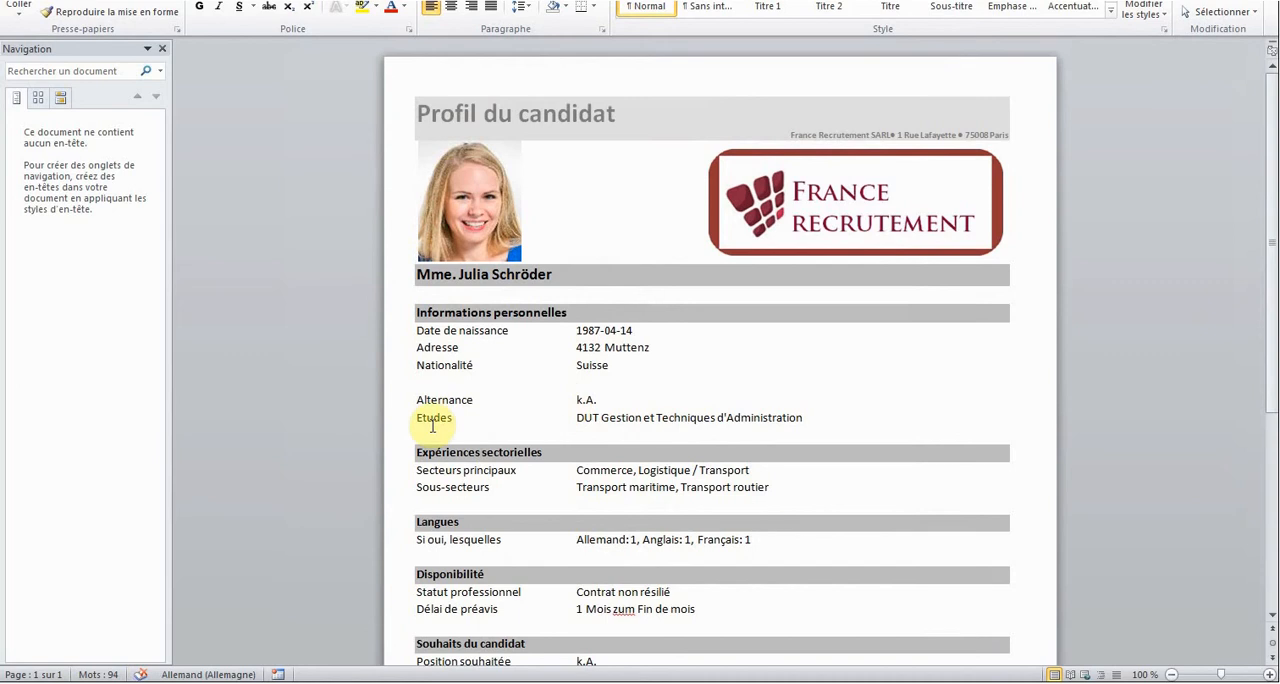
Delete the "Alternance" row from the profile and correct the notice period to "1 Mois à la fin de mois".
left_click(391, 409)
key("BackSpace")
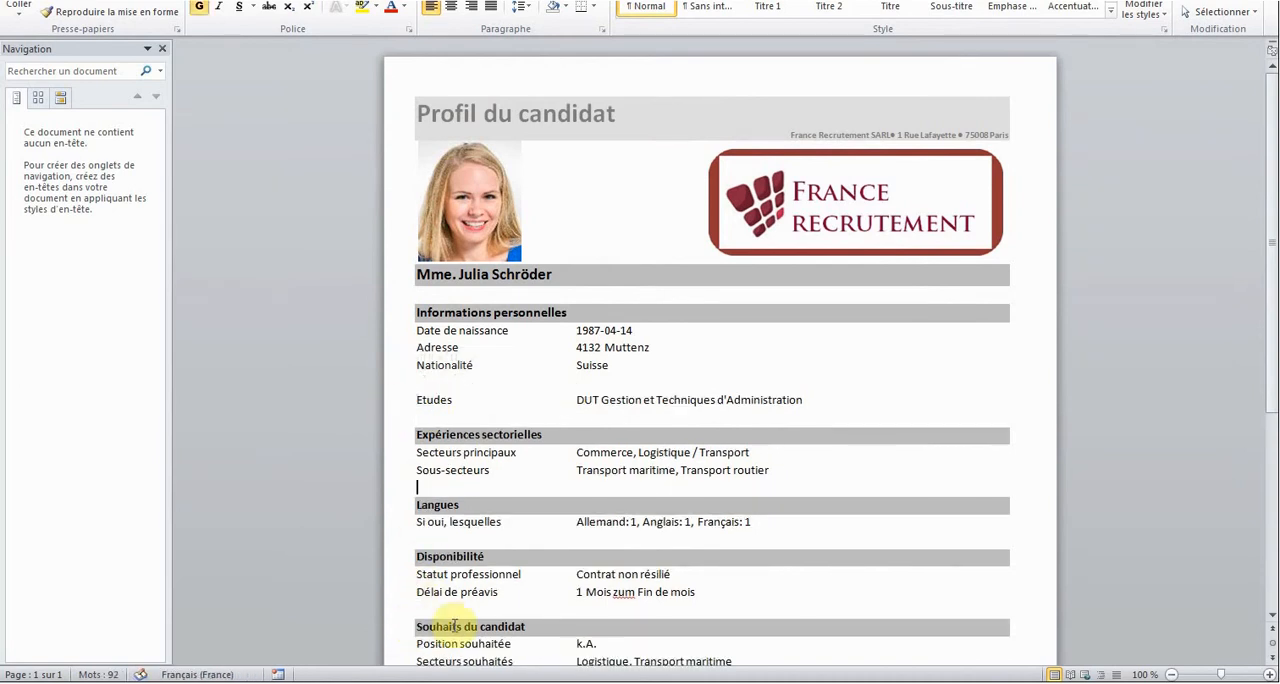
double_click(622, 593)
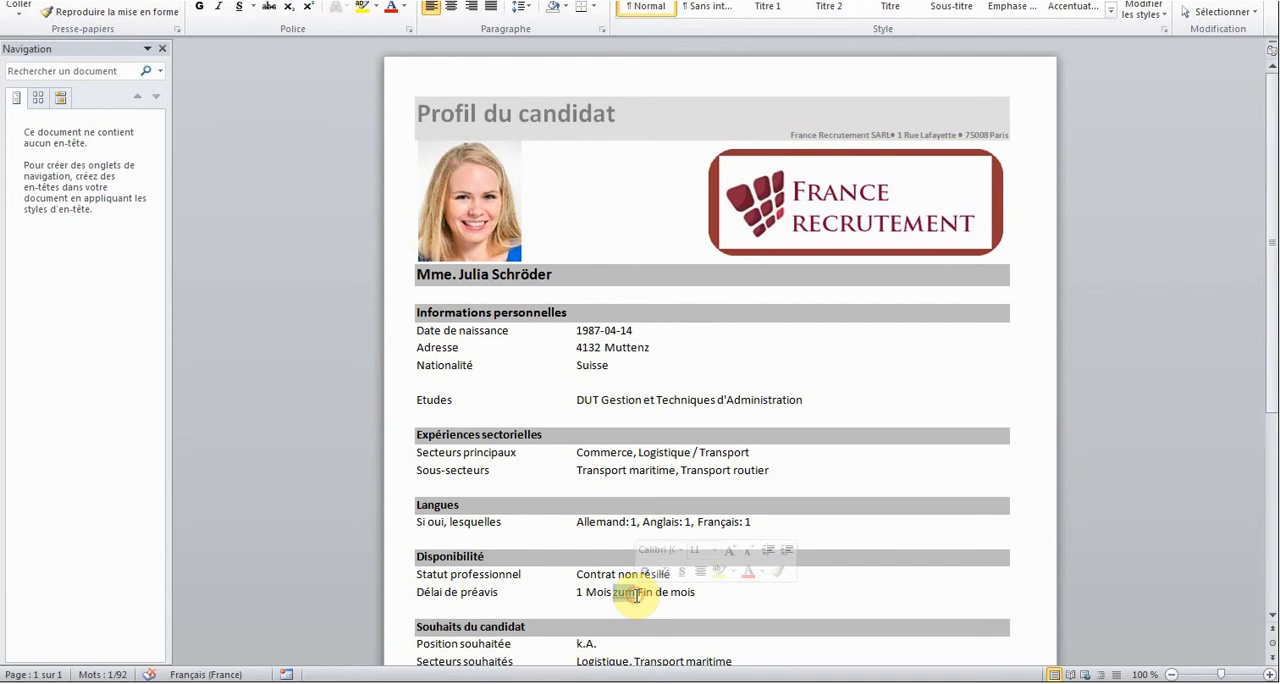
type("à la")
type("f")
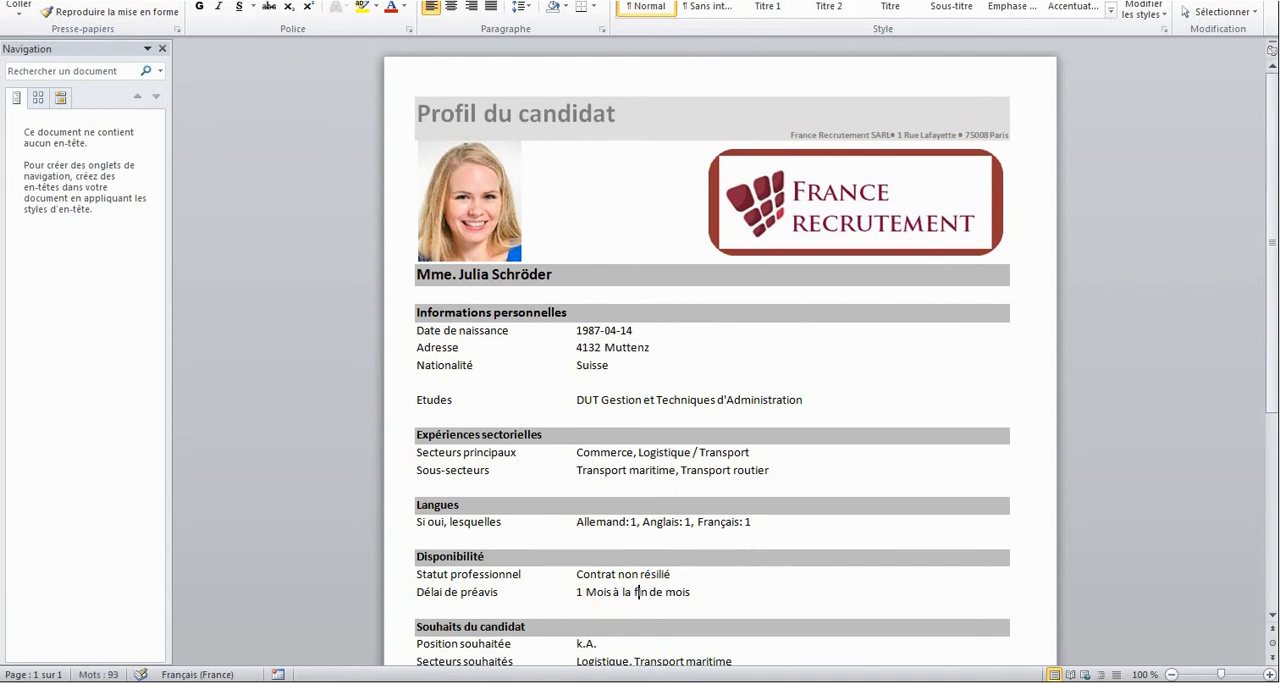
Delete the "Position souhaitée" and "Salaire souhaité" rows under the candidate's wishes in the profile.
key("Down")
key("Down")
key("Down")
key("Down")
key("Down")
left_click(391, 622)
key("Delete")
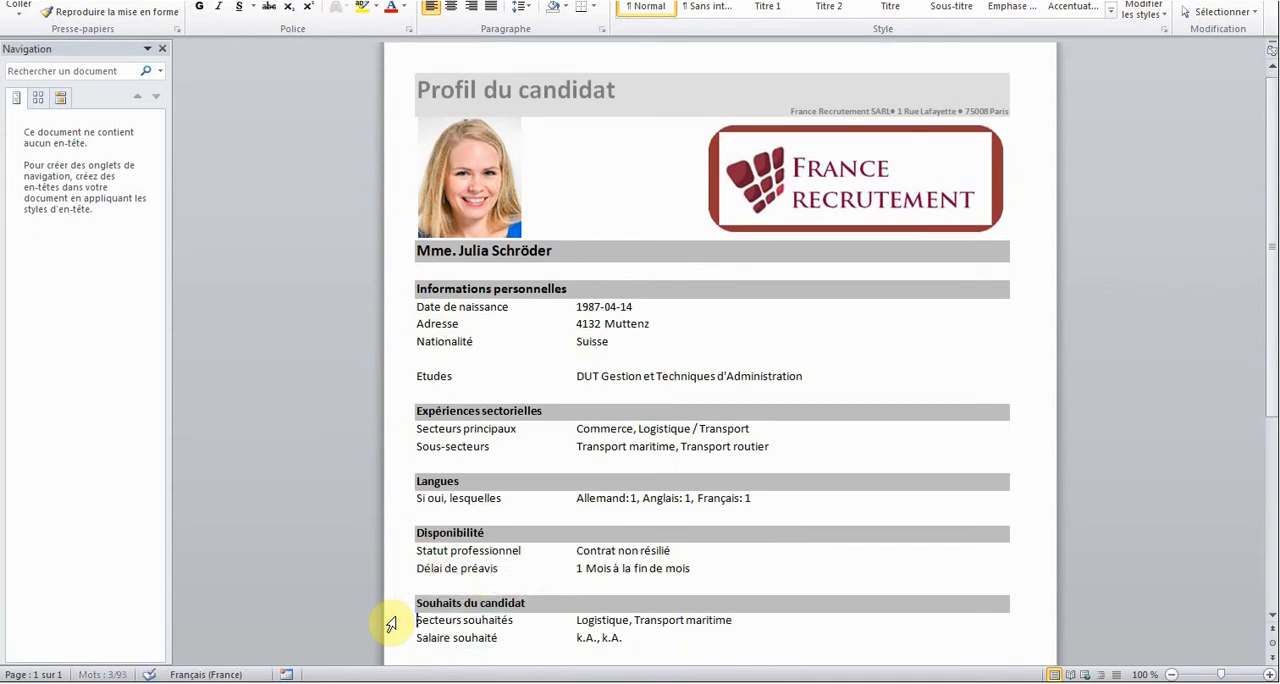
left_click(391, 638)
key("Delete")
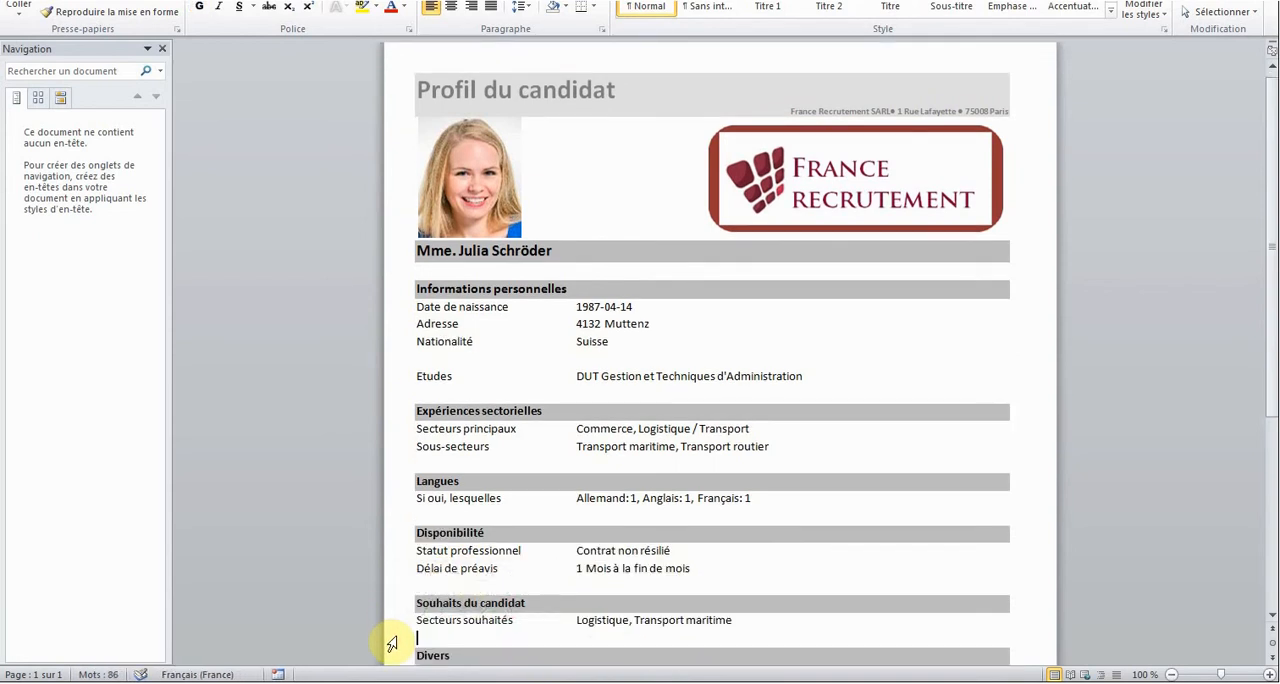
Review the edited profile and convert it to a PDF file, agreeing to save the document first.
scroll(383, 600, "down", 2)
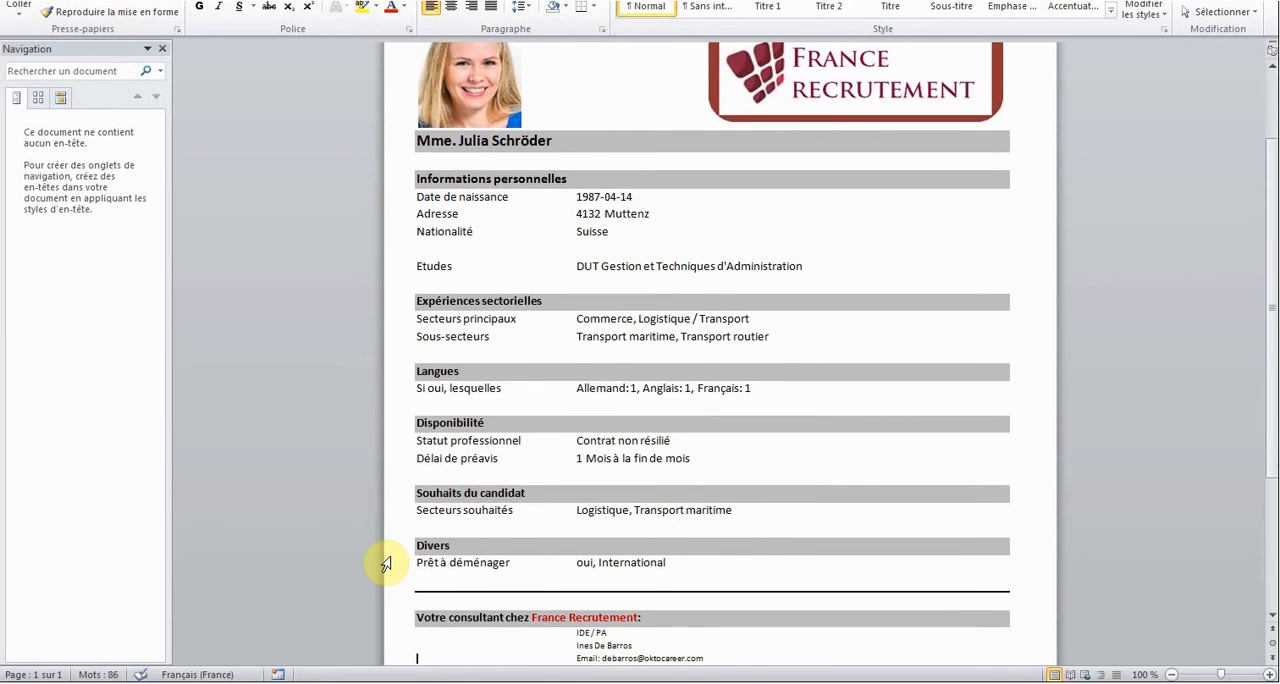
scroll(479, 178, "up", 1)
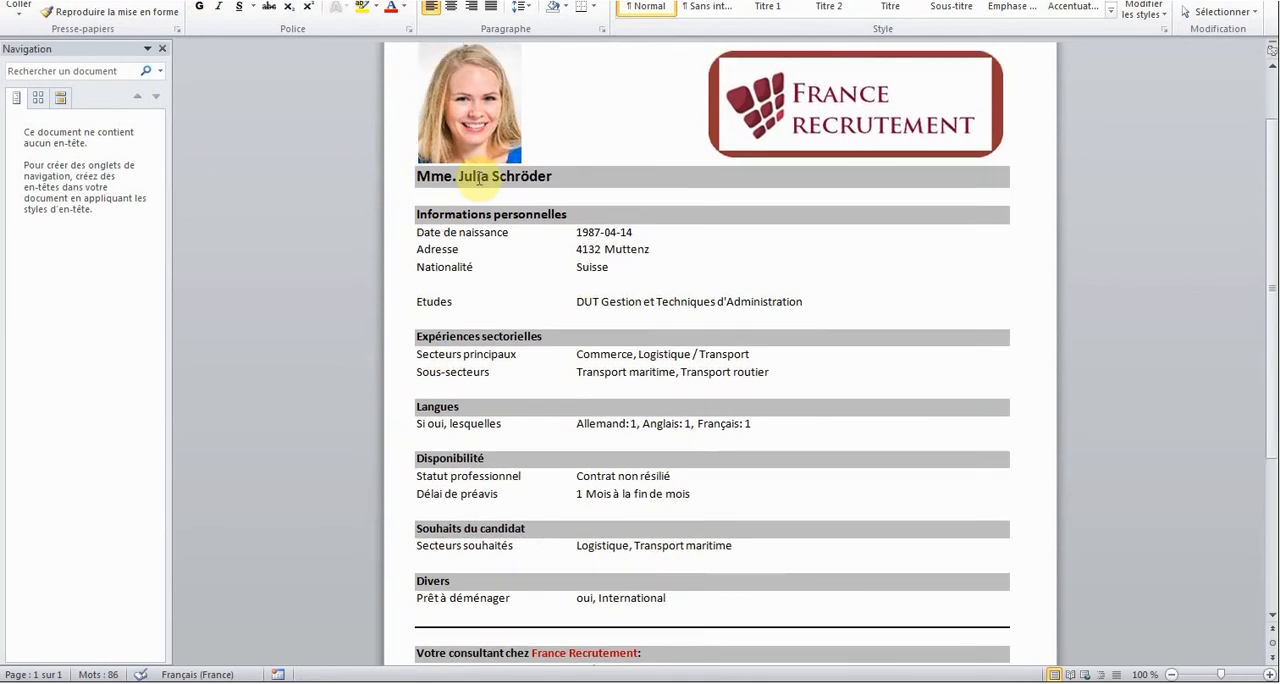
left_click(32, 10)
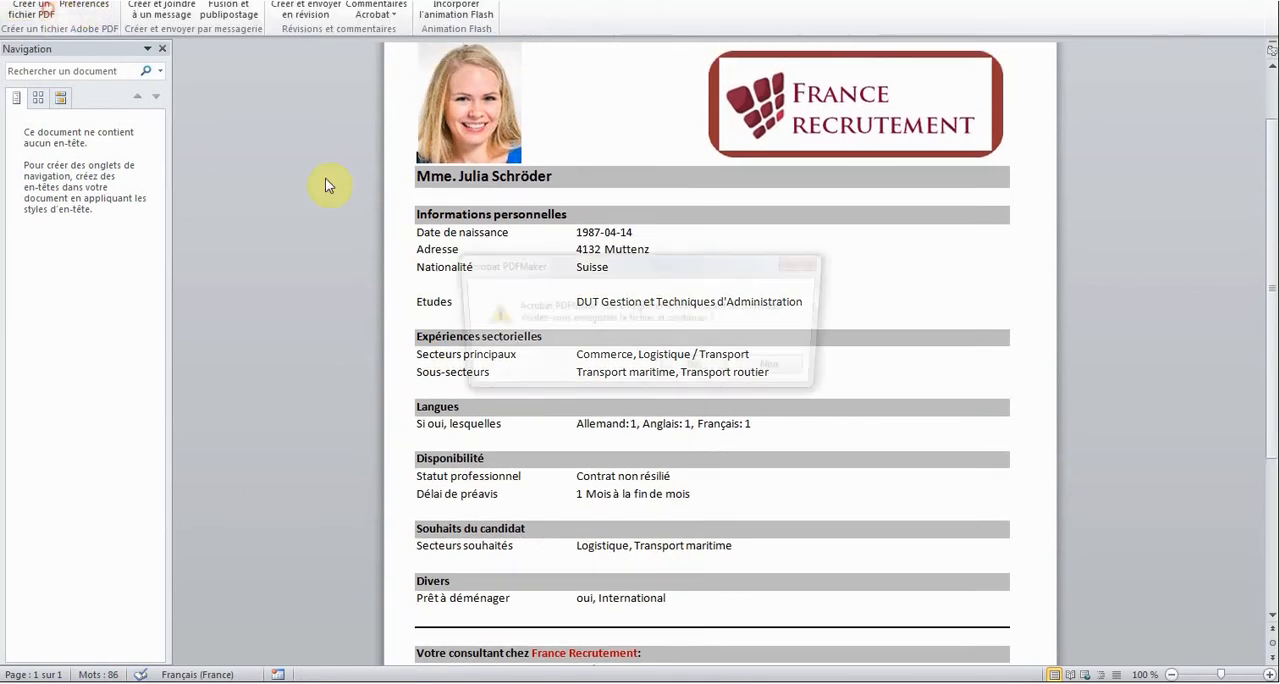
left_click(687, 372)
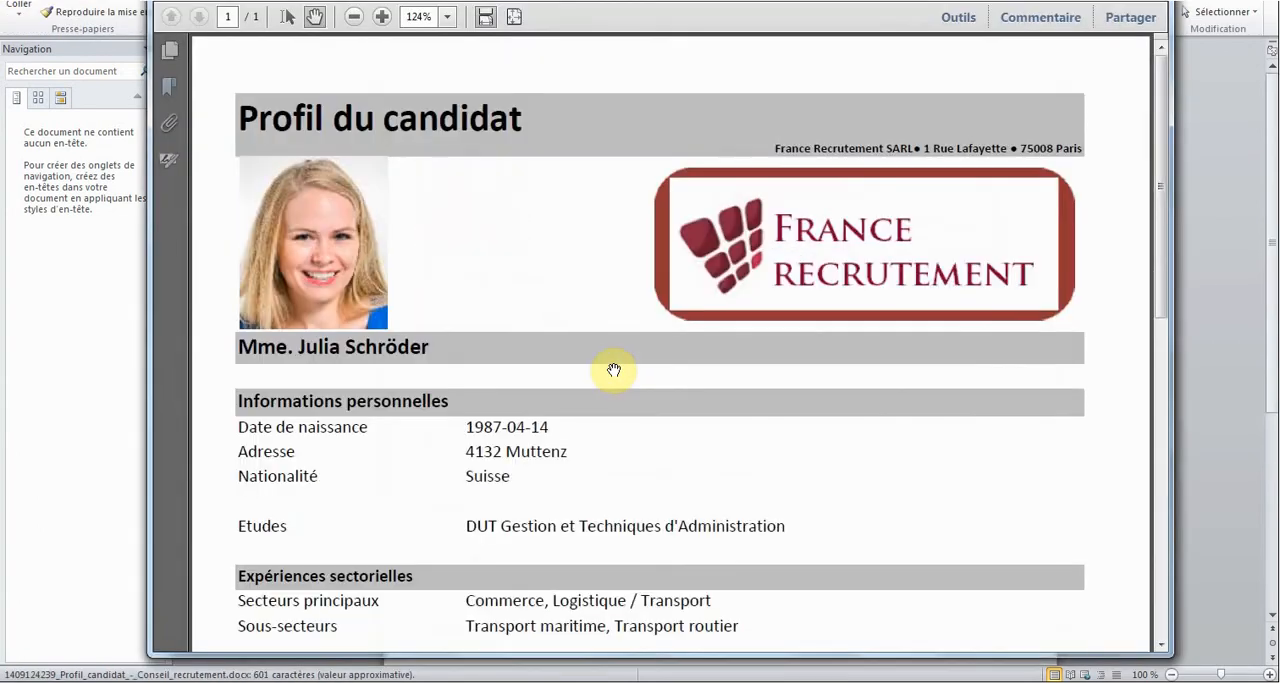
Save the PDF in the "Docs video" folder, named "Profil" plus the candidate's surname and 2, and close the PDF viewer.
left_click(188, 3)
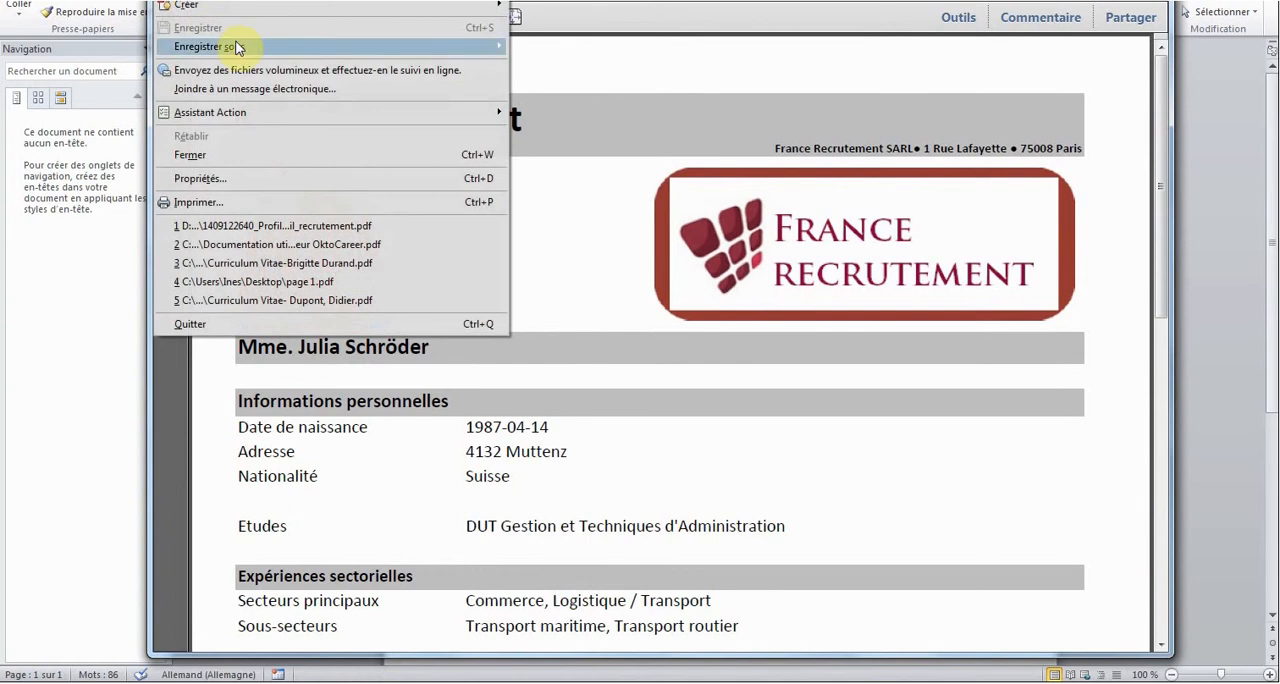
mouse_move(314, 46)
left_click(536, 46)
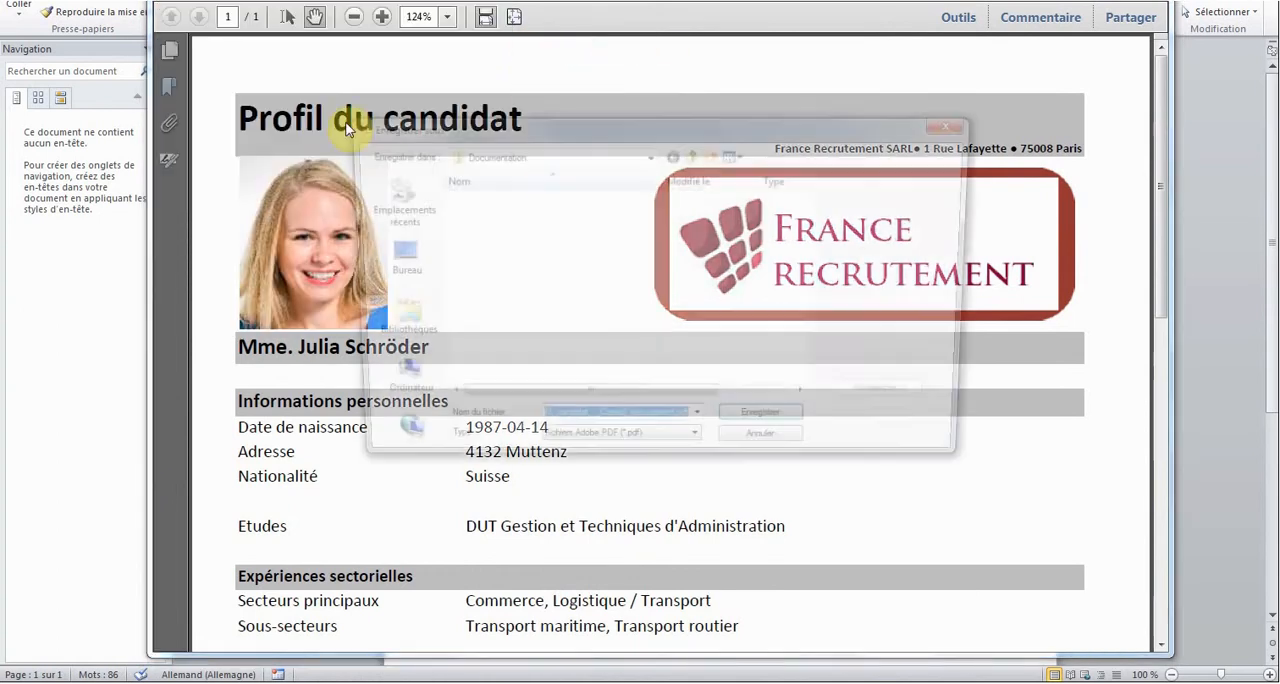
type("Profil Schröder 2")
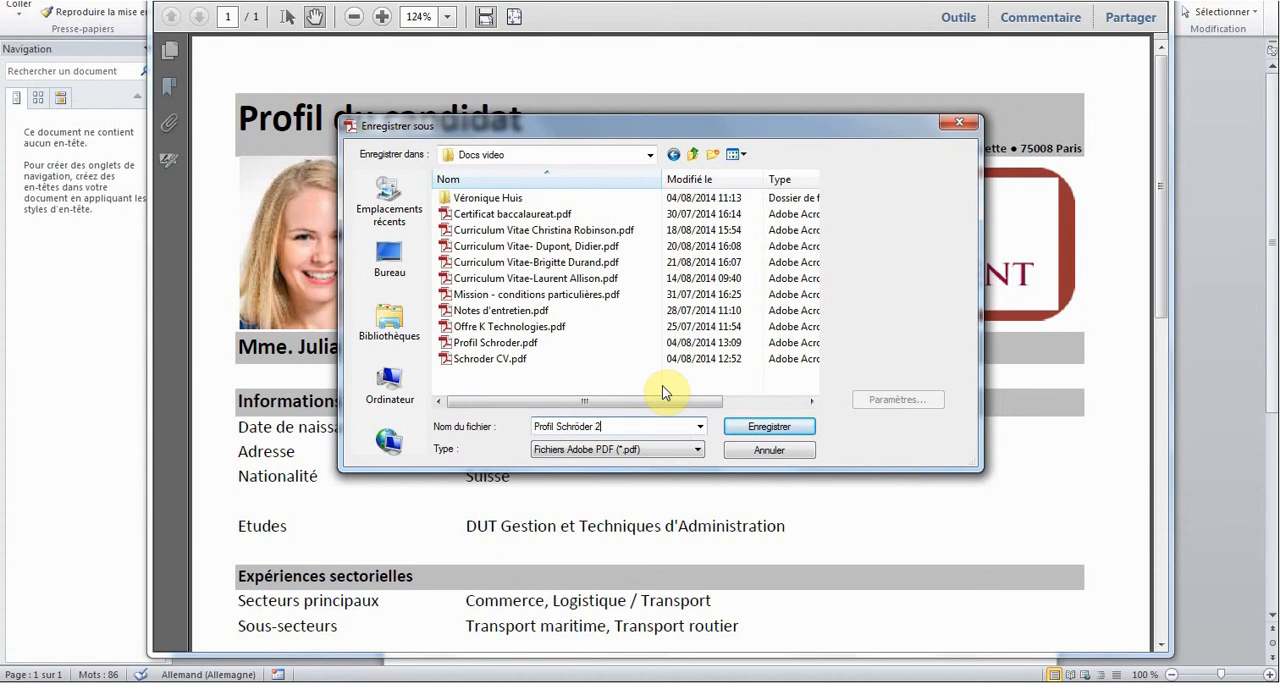
key("Return")
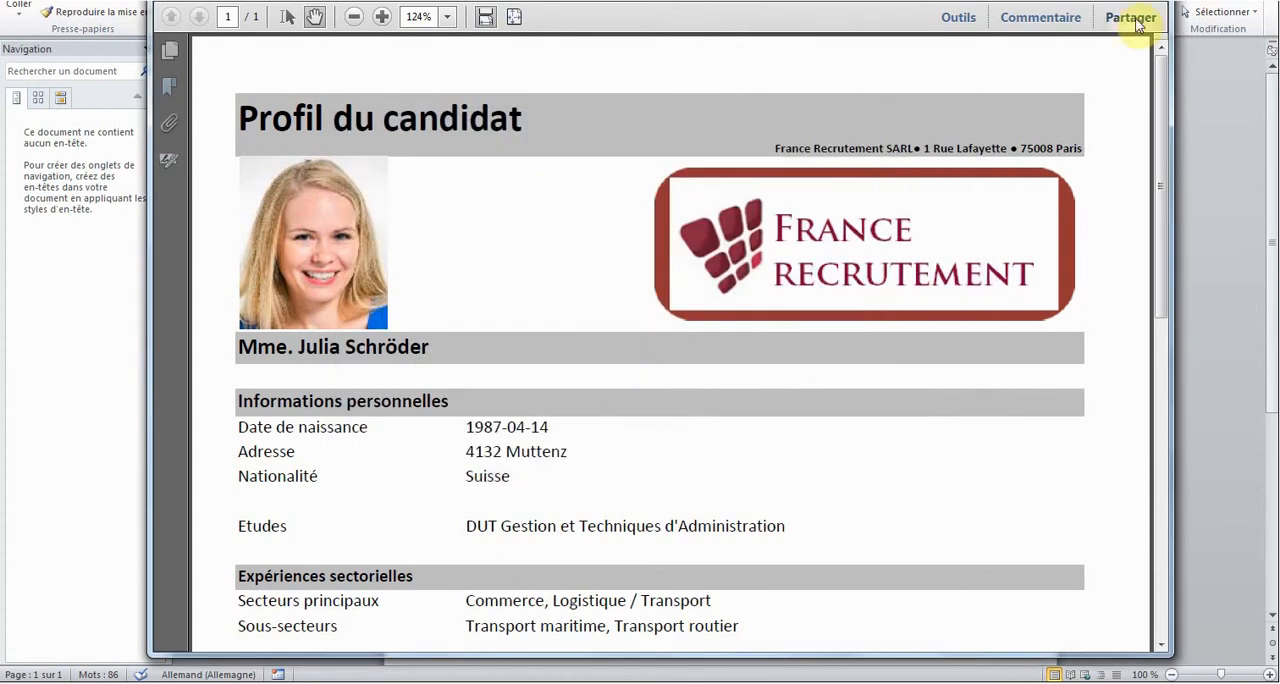
key("alt+F4")
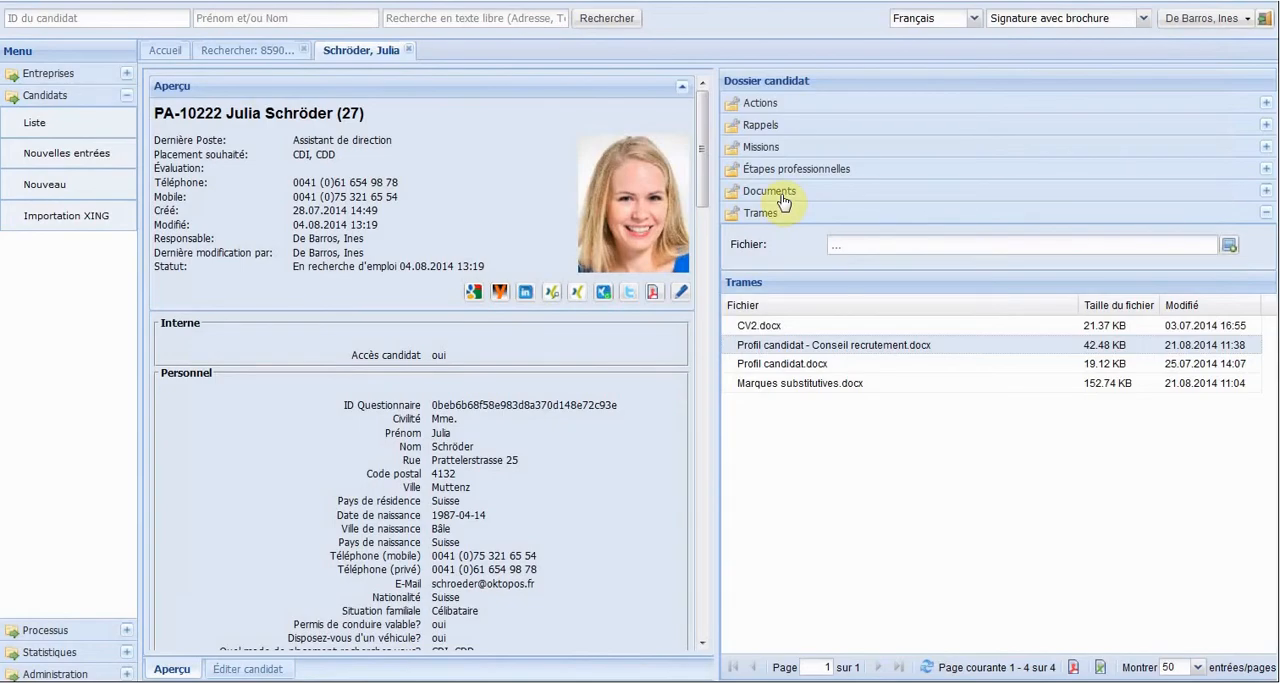
Upload the second version of the candidate's profile PDF to the candidate's documents.
left_click(782, 198)
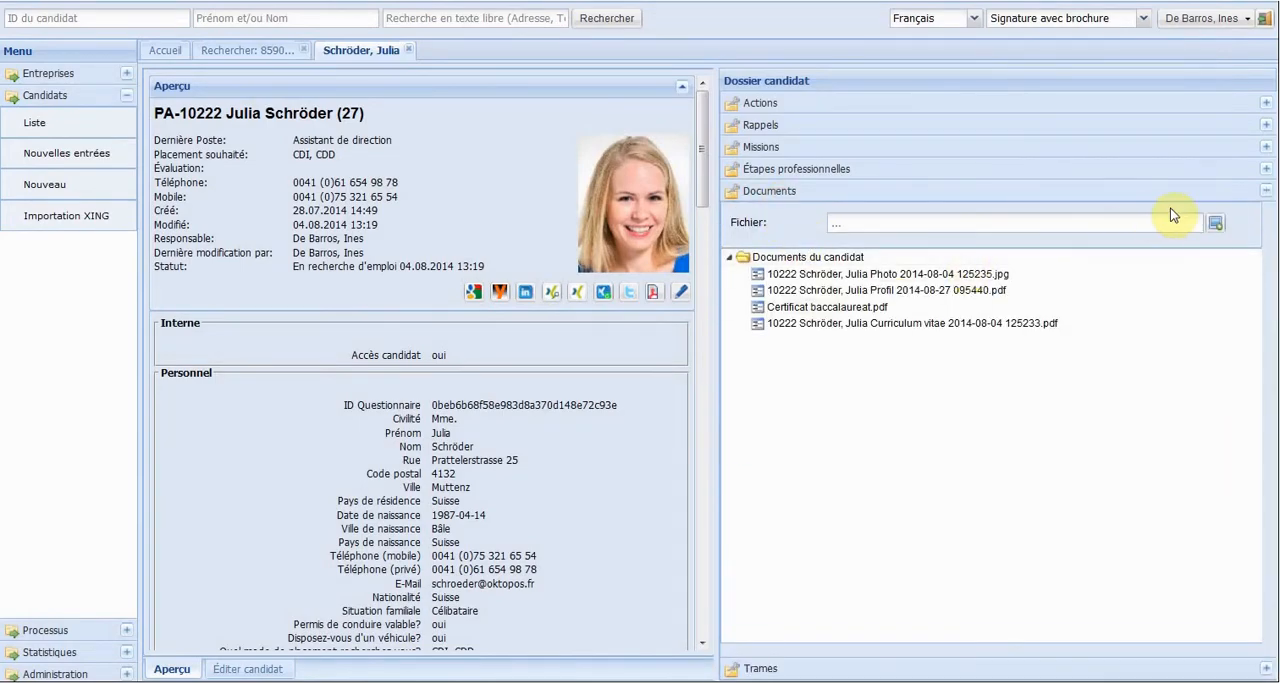
left_click(1215, 223)
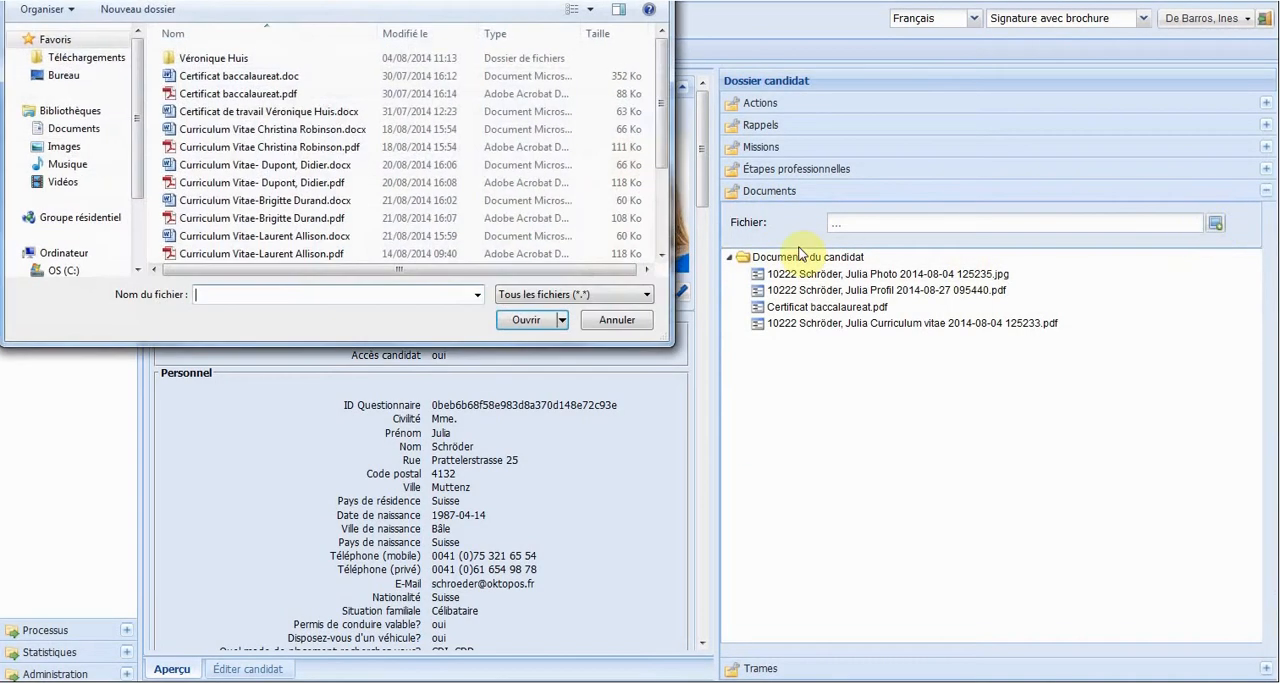
type("pro")
key("Down")
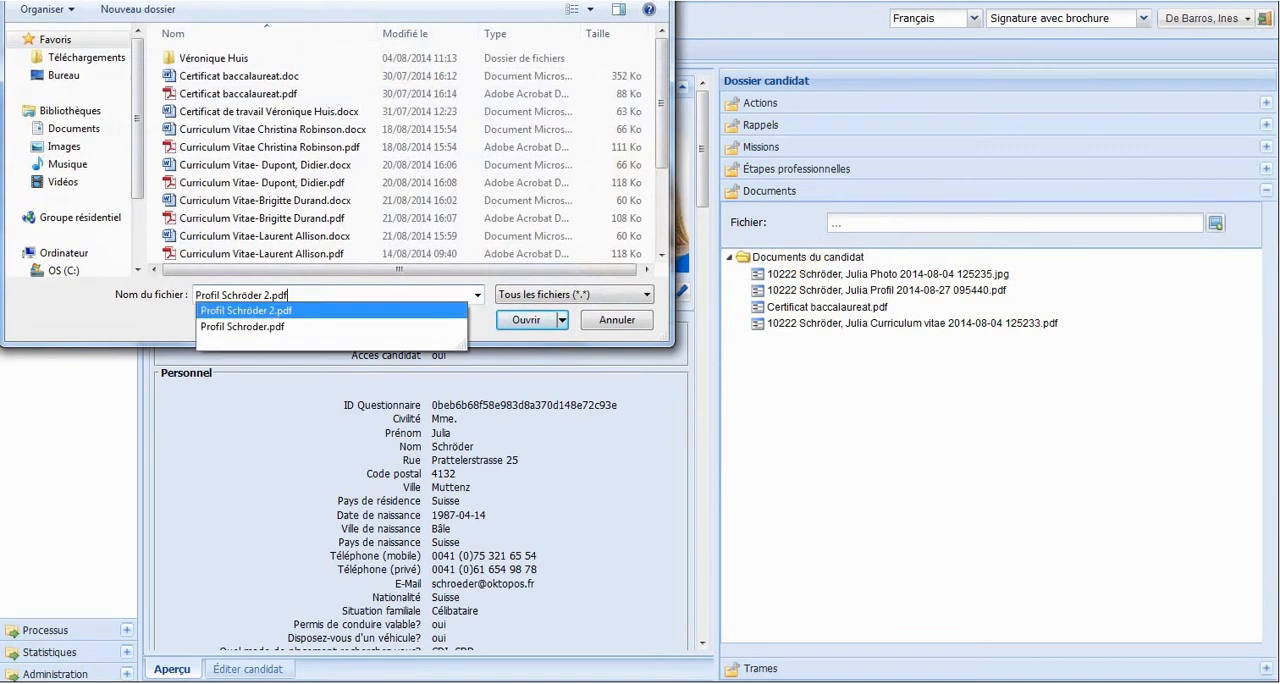
key("Return")
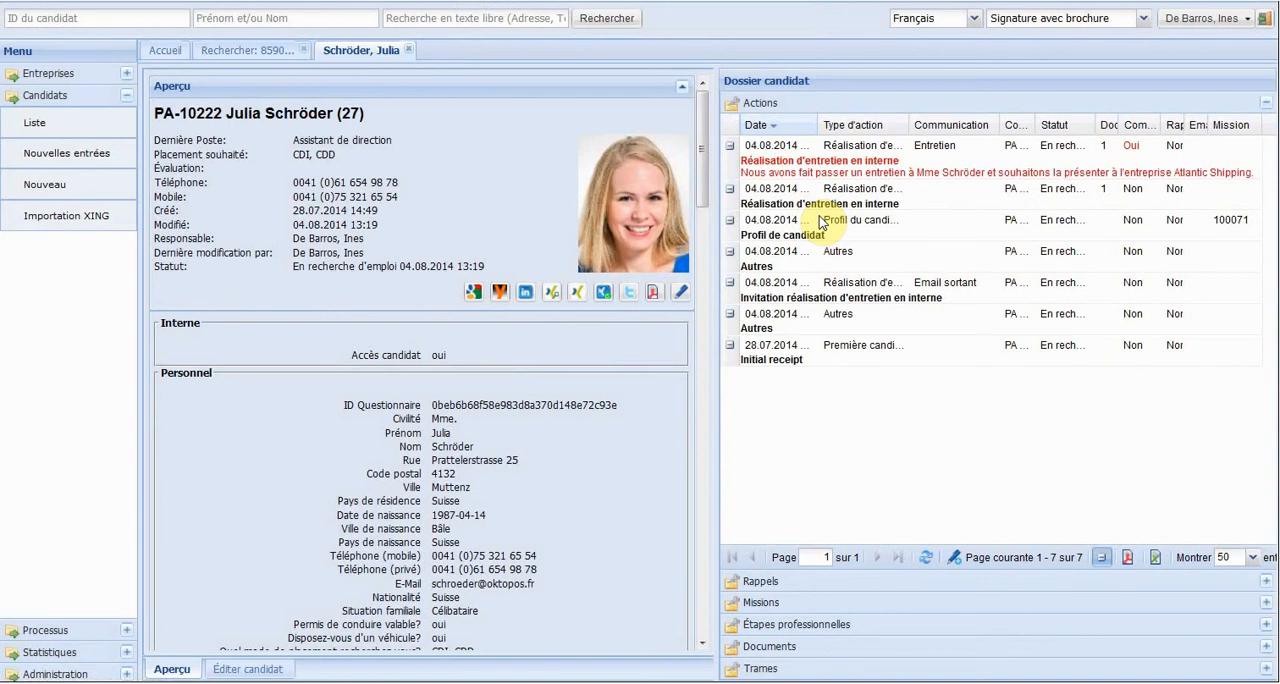
Create a new action for the candidate with the type "Profil du candidat envoyé à l'entreprise".
left_click(951, 561)
left_click(363, 94)
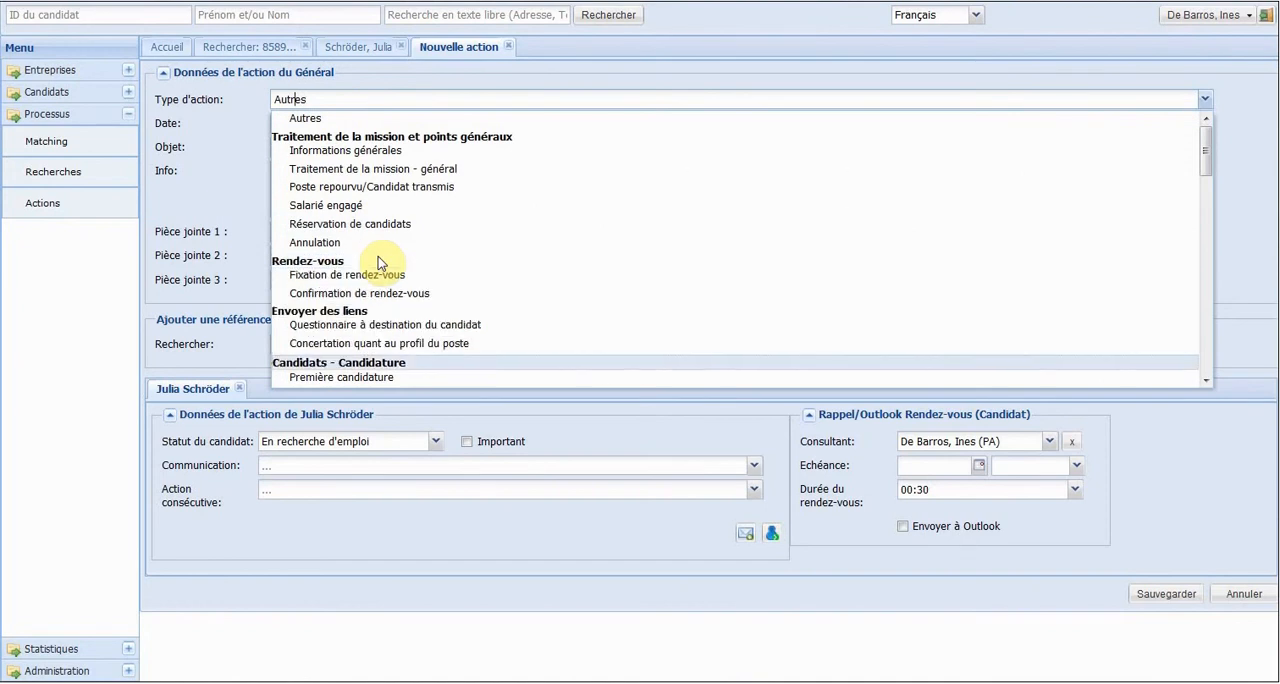
scroll(380, 262, "down", 3)
scroll(379, 257, "down", 4)
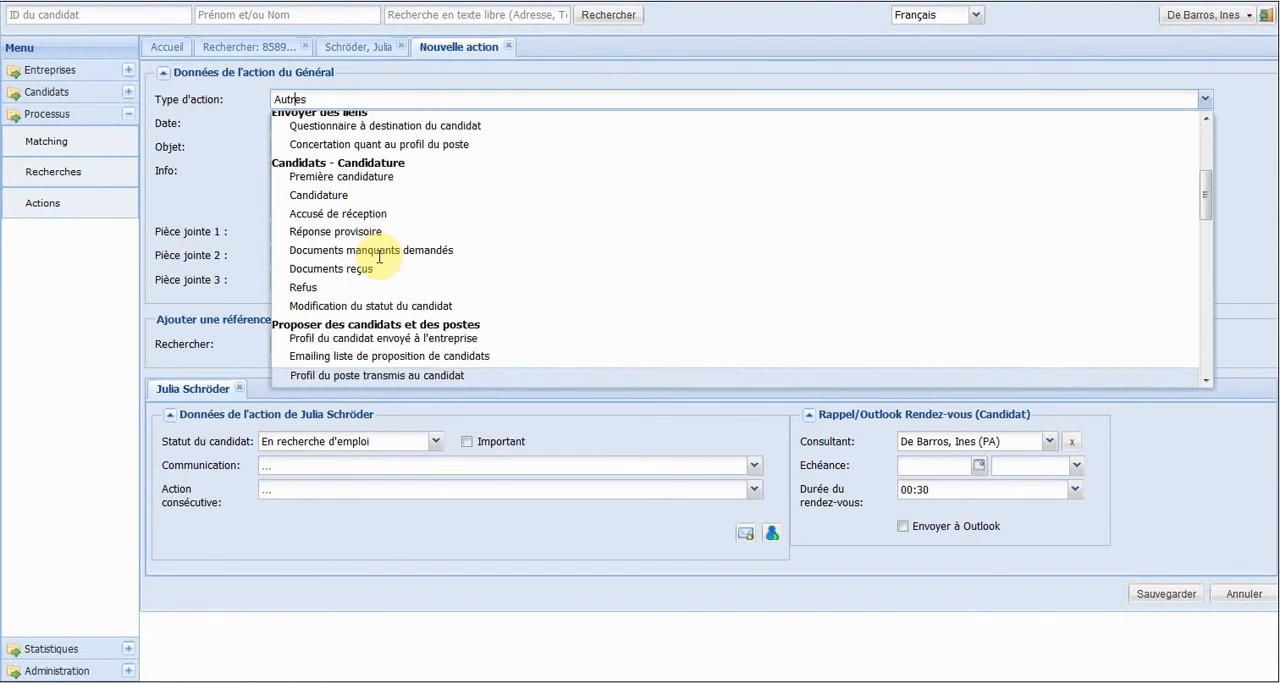
left_click(394, 340)
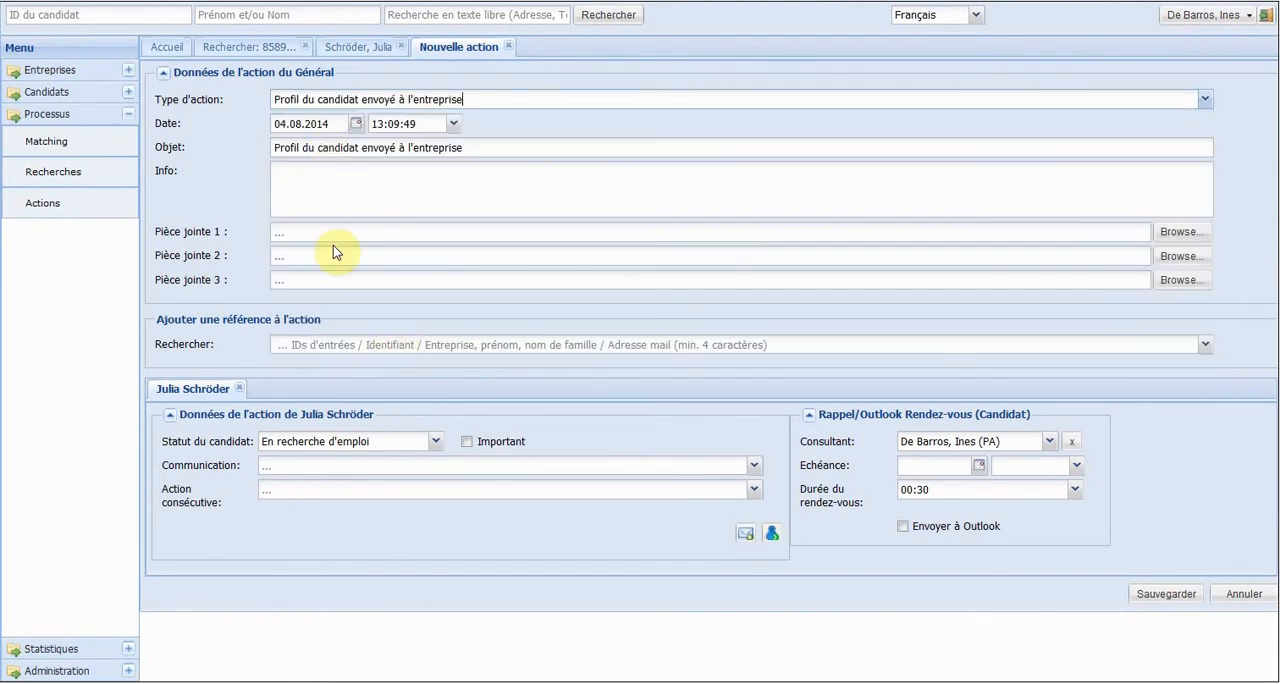
Add the client Atlantic Shipping as the action's reference and set the contact's communication to "Email sortant".
left_click(320, 344)
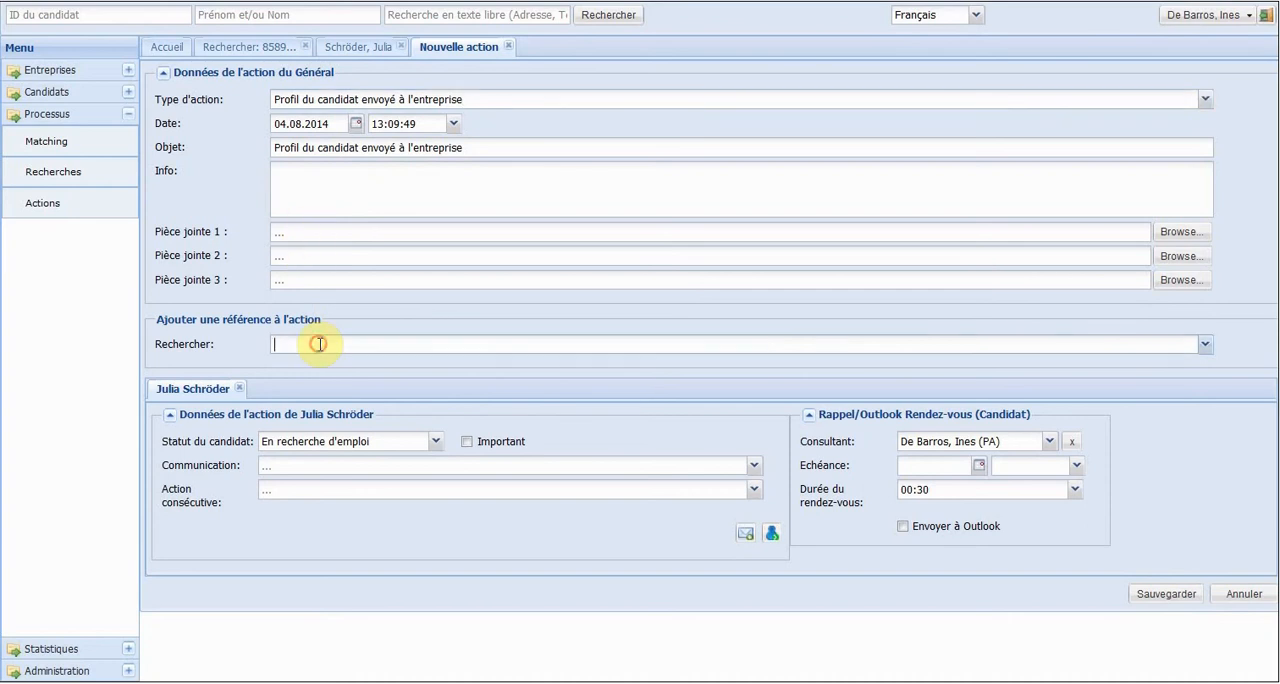
type("atlant")
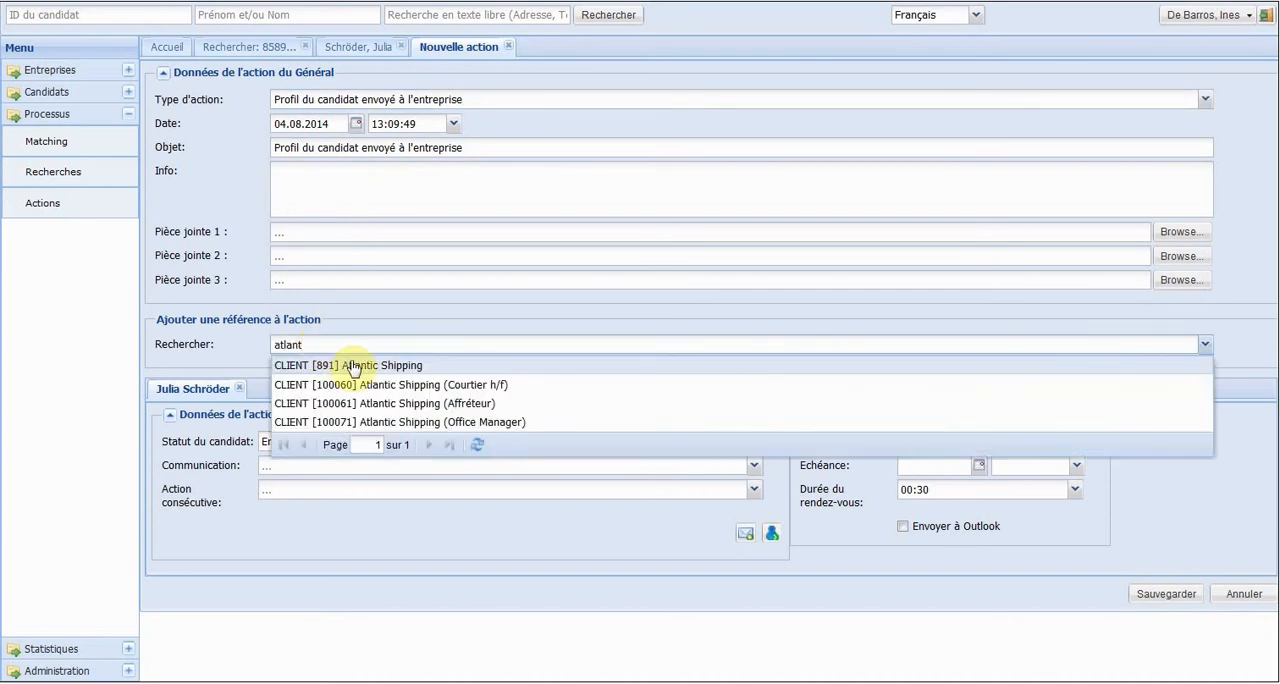
left_click(352, 366)
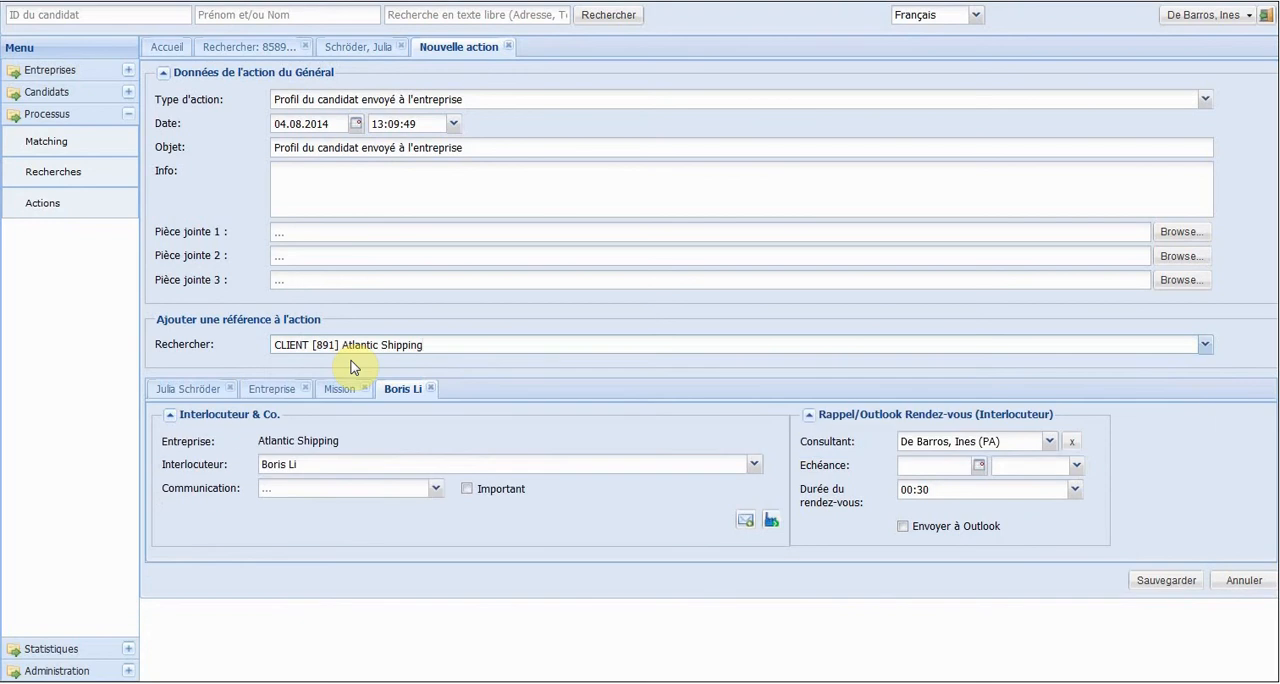
left_click(332, 490)
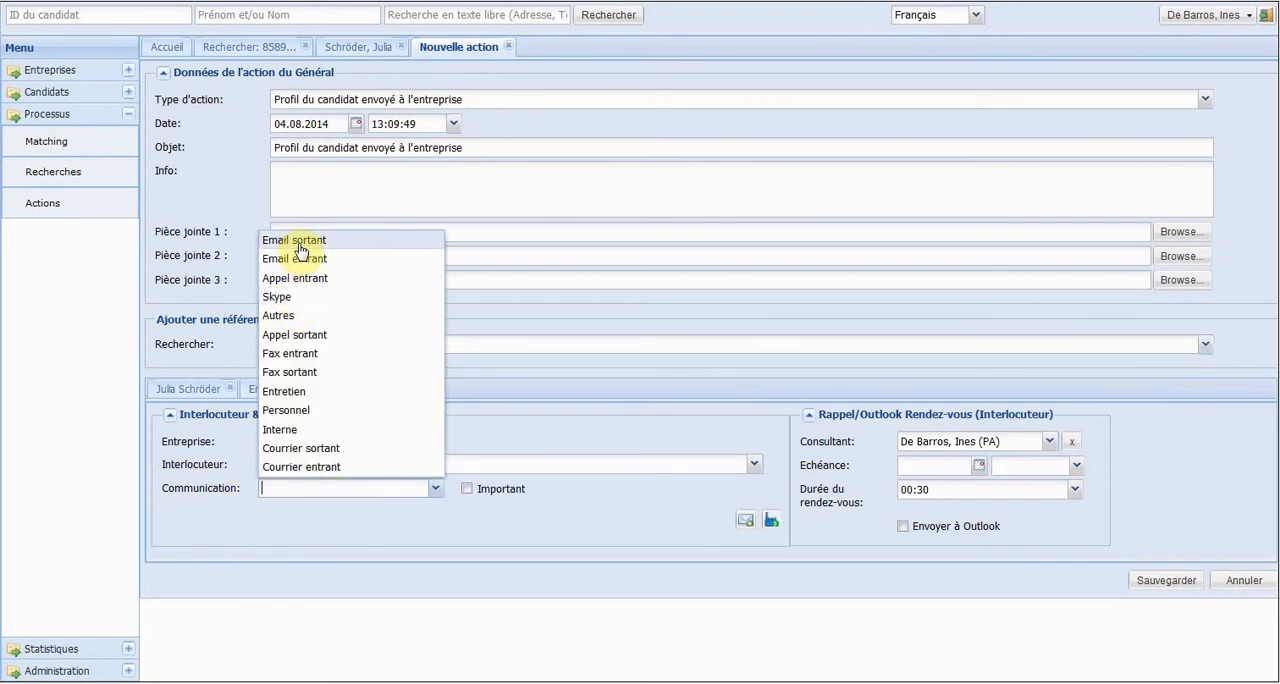
left_click(298, 248)
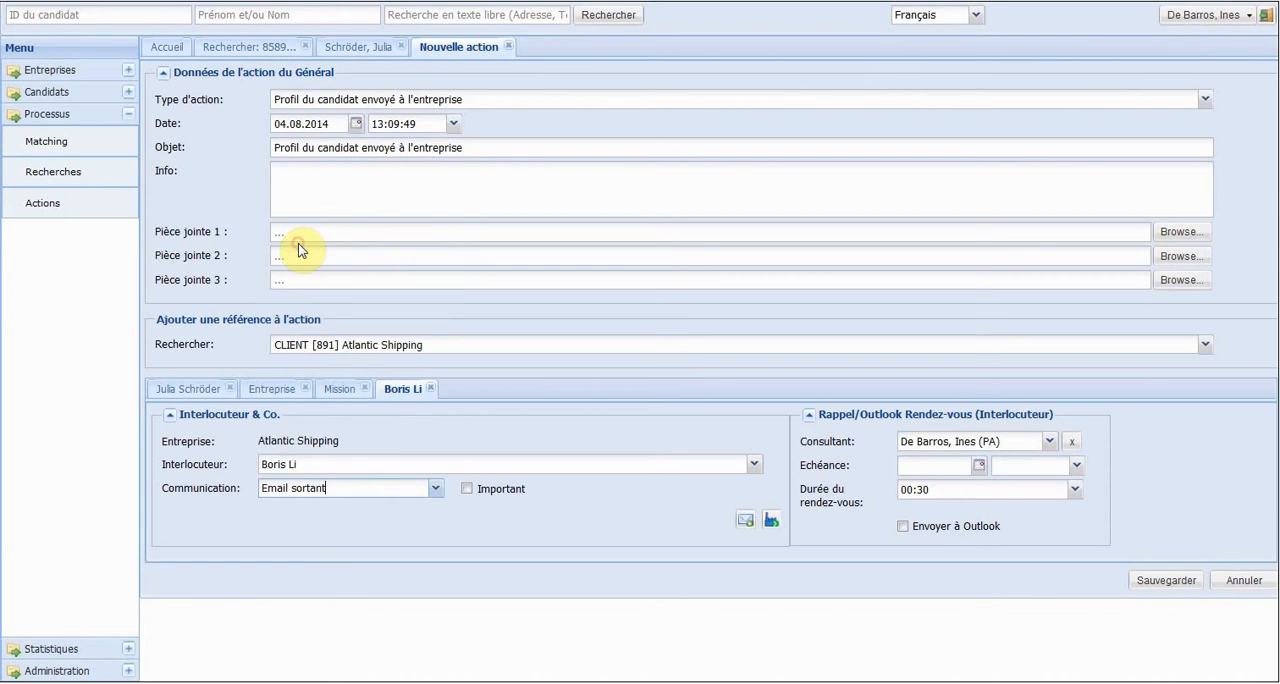
Assign the "Office Manager" mission to the action.
left_click(330, 394)
left_click(312, 487)
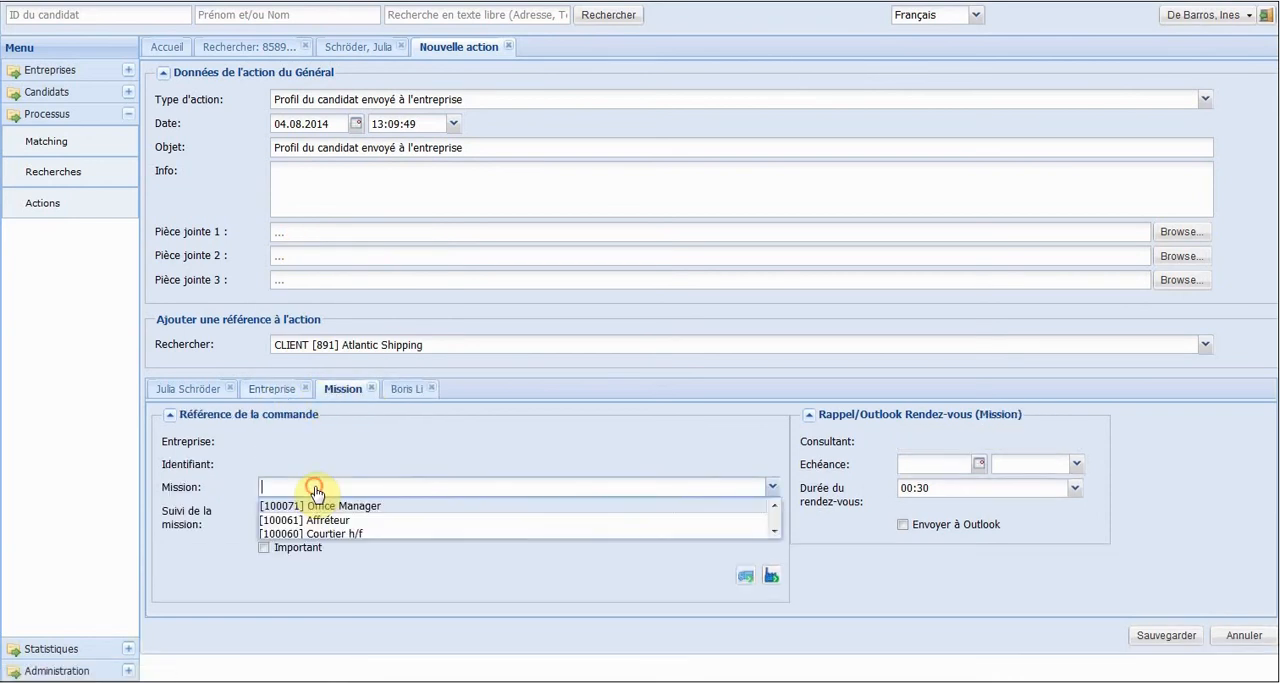
left_click(322, 500)
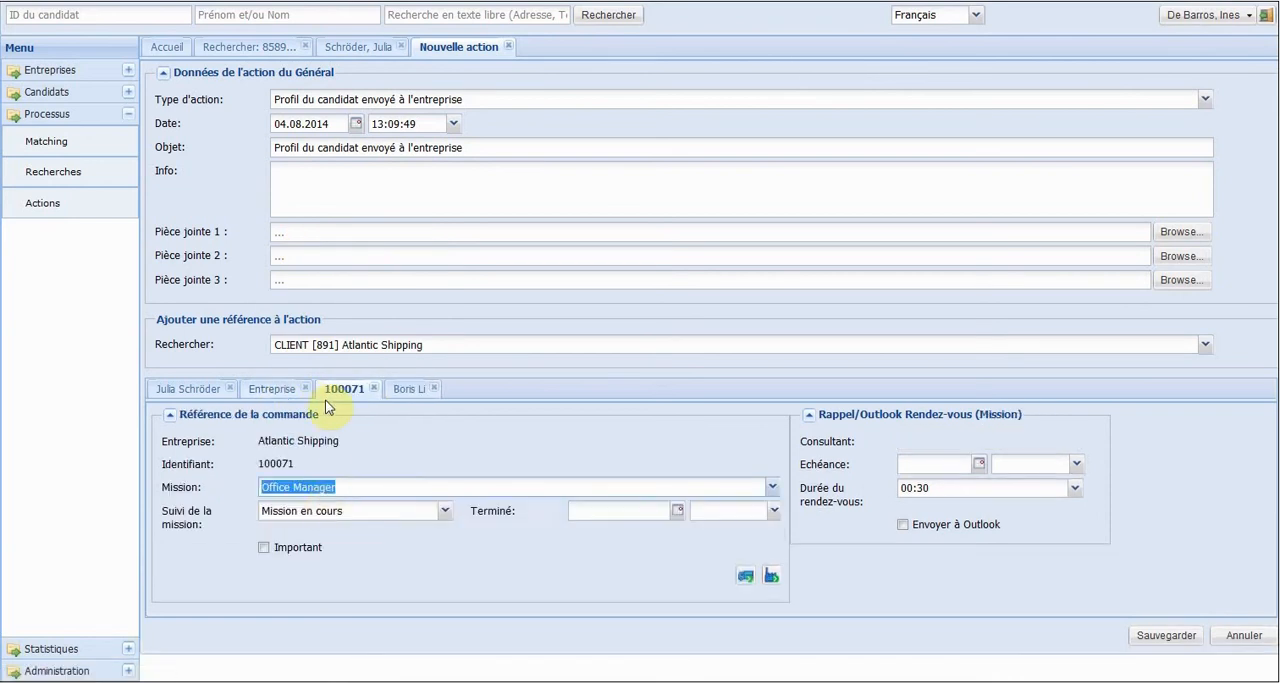
Create an email to the Atlantic Shipping contact using the email template "Profil du candidat ci-joint".
left_click(395, 391)
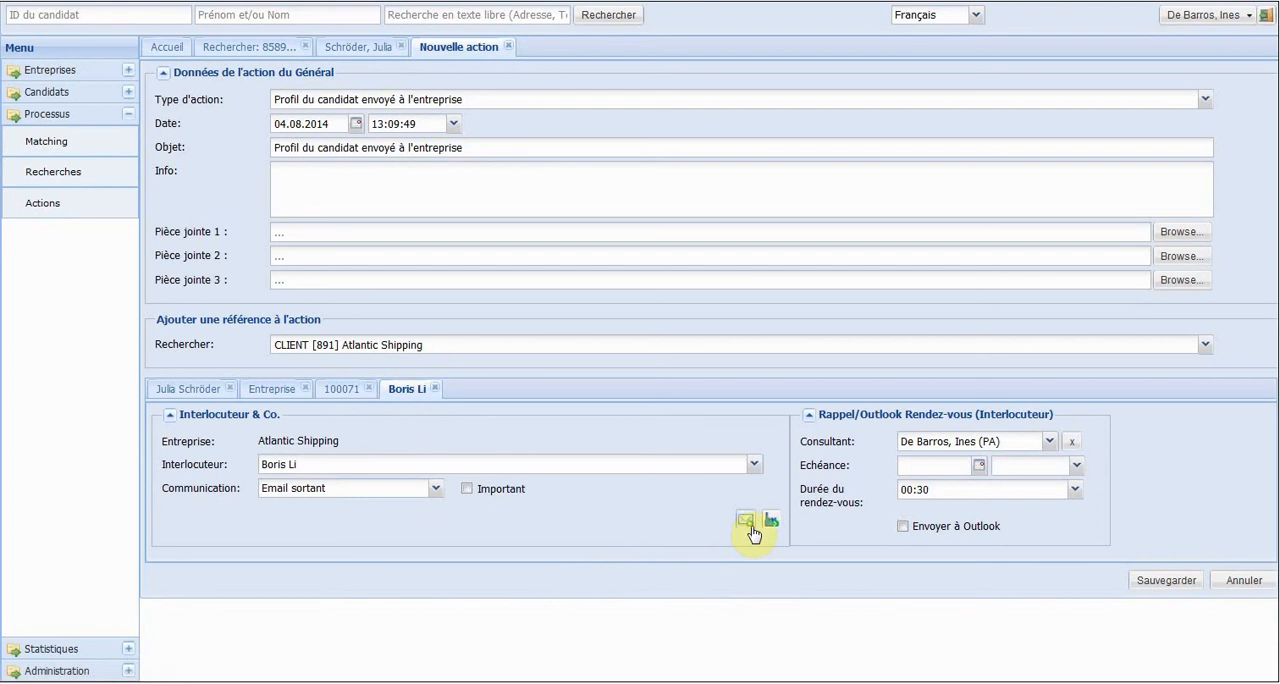
left_click(745, 520)
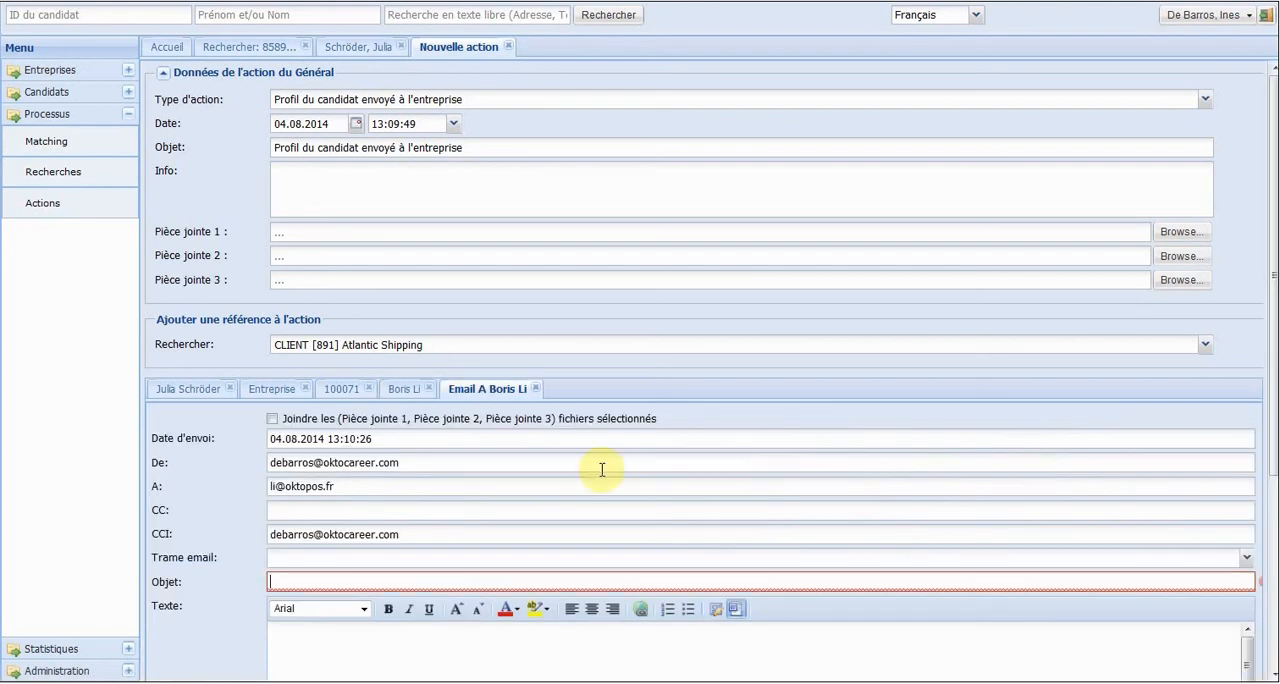
left_click(342, 566)
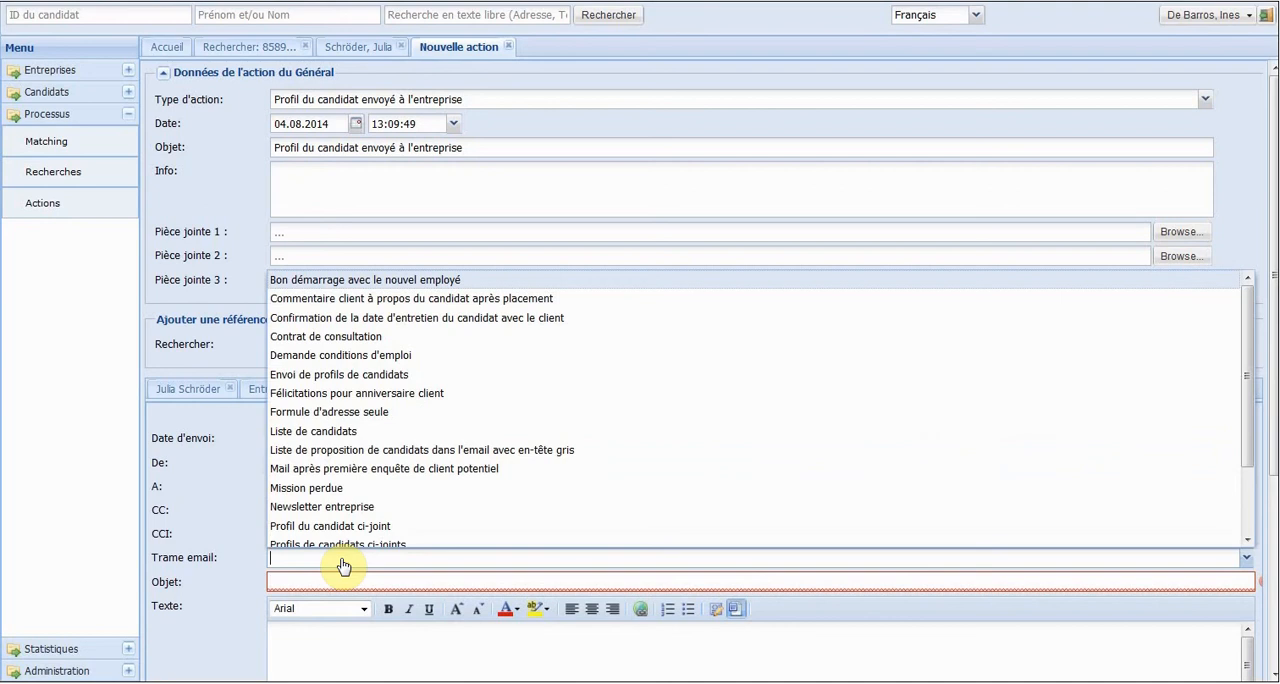
key("Down")
key("Down")
key("Down")
key("Down")
key("Down")
key("Down")
key("Down")
key("Down")
key("Down")
key("Down")
key("Down")
key("Down")
key("Down")
key("Down")
key("Down")
key("Down")
key("Down")
key("Down")
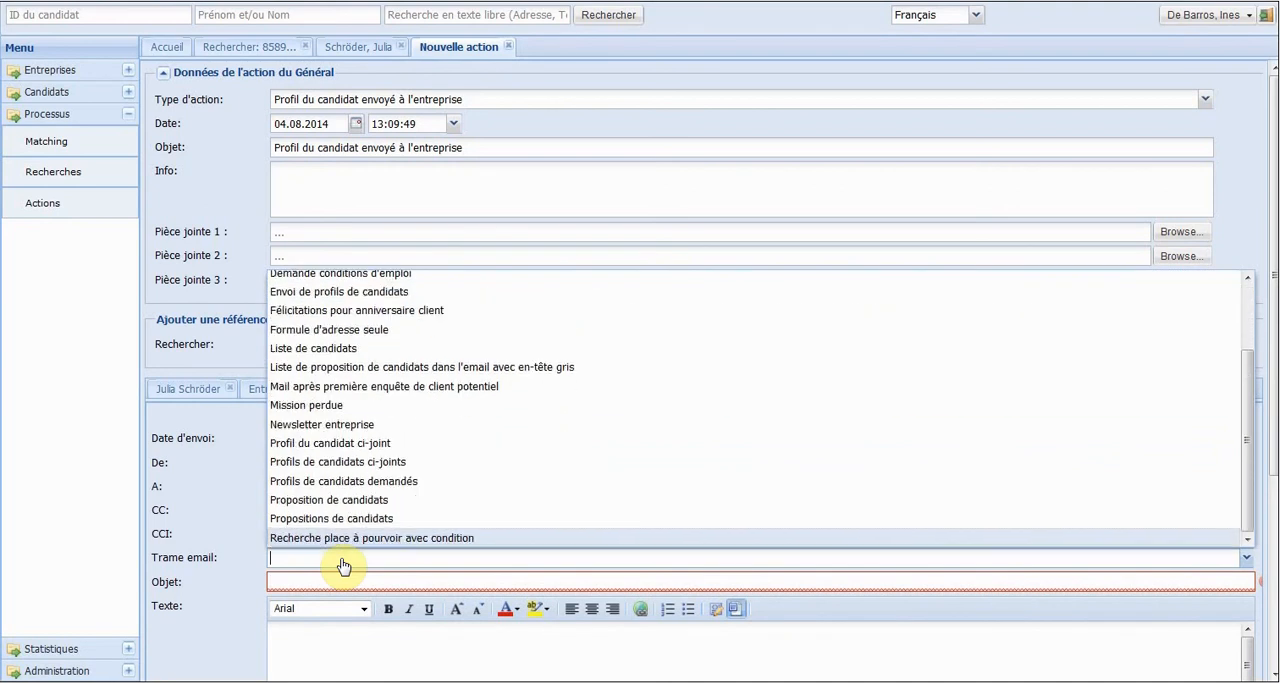
key("Up")
key("Up")
key("Up")
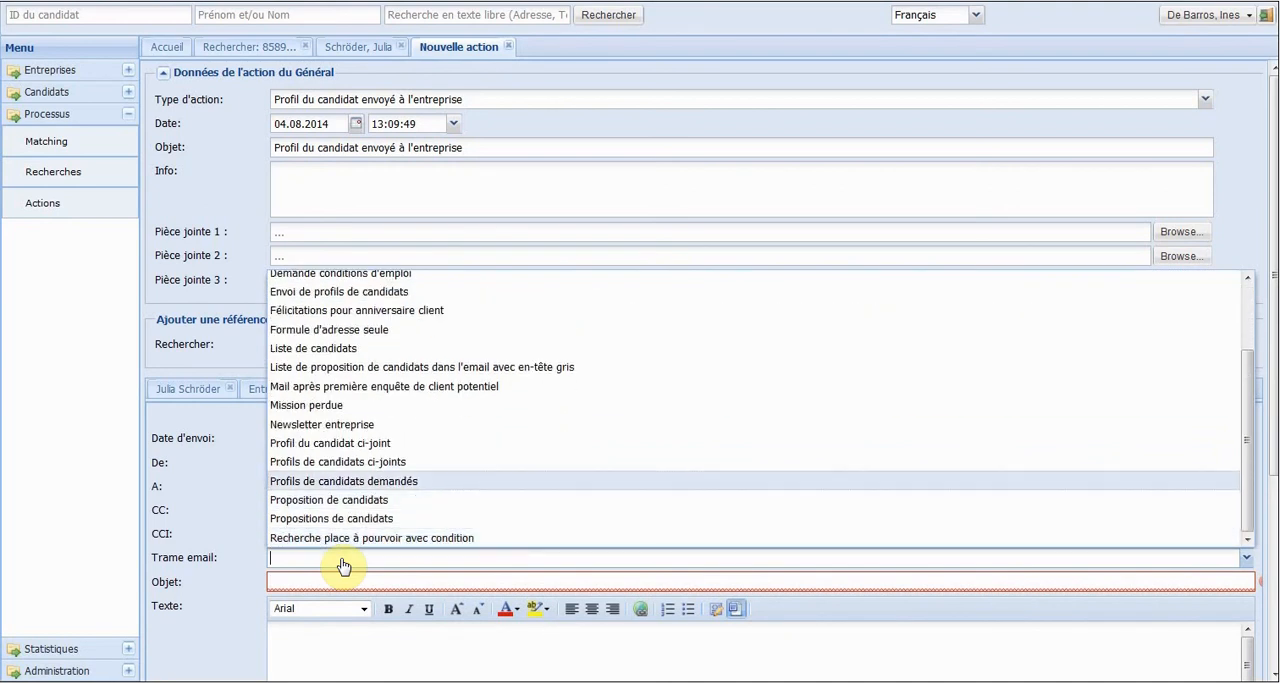
key("Up")
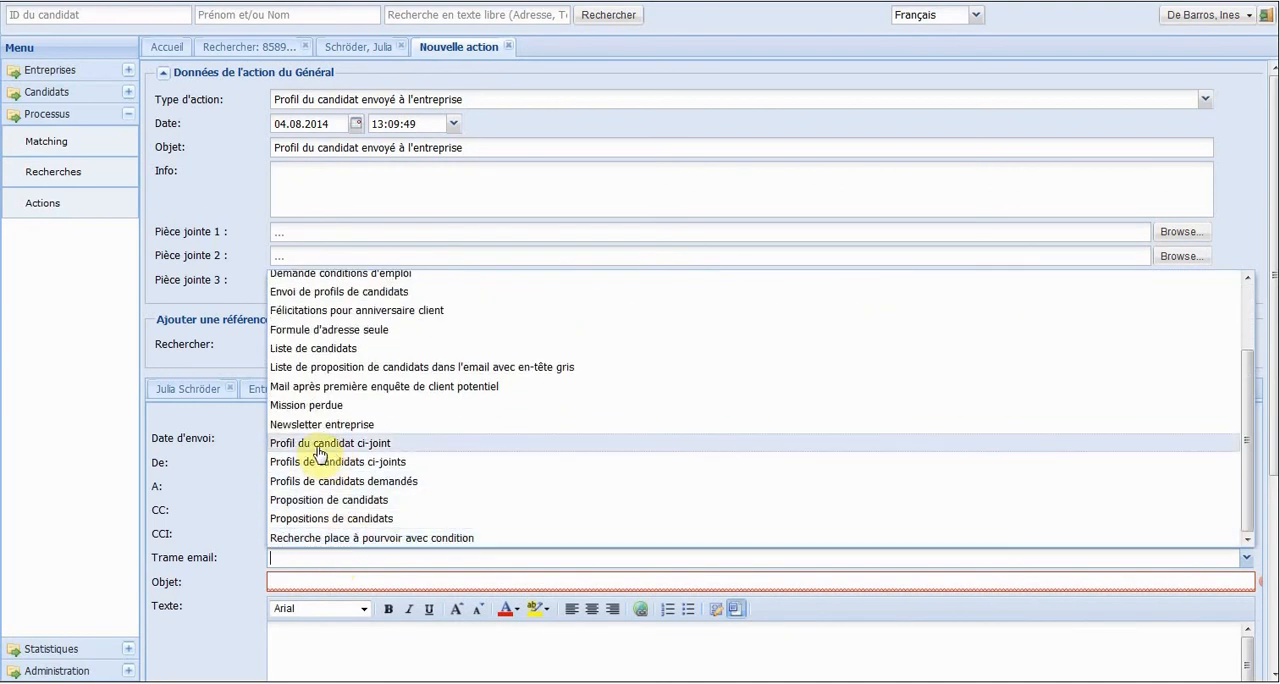
left_click(320, 443)
Replace the XXX placeholder in the email text with the candidate's surname.
left_click(364, 659)
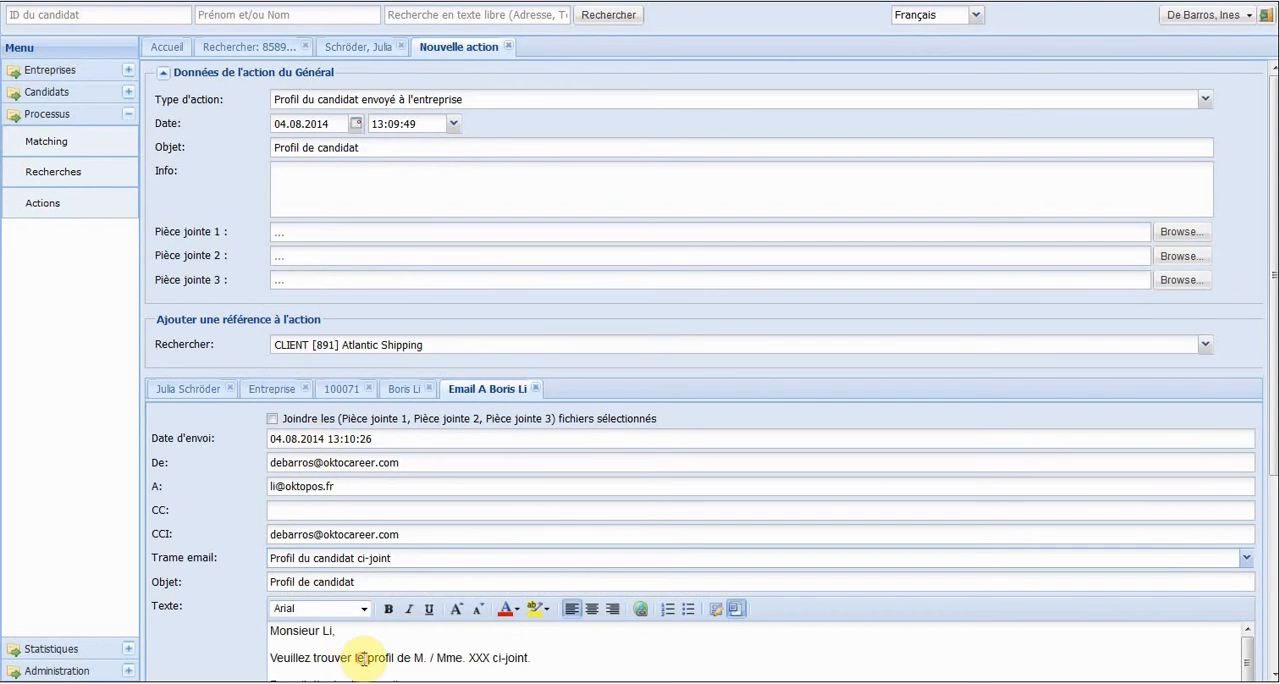
left_click_drag(466, 658, 493, 658)
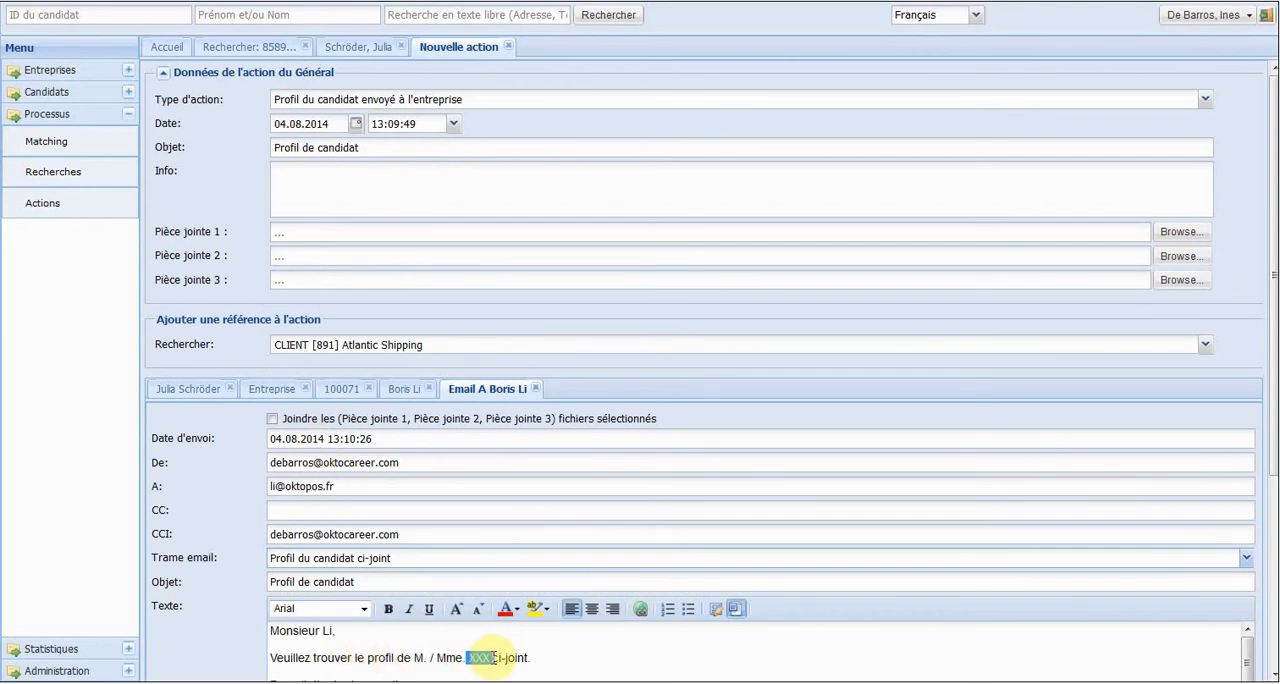
type("Schröder")
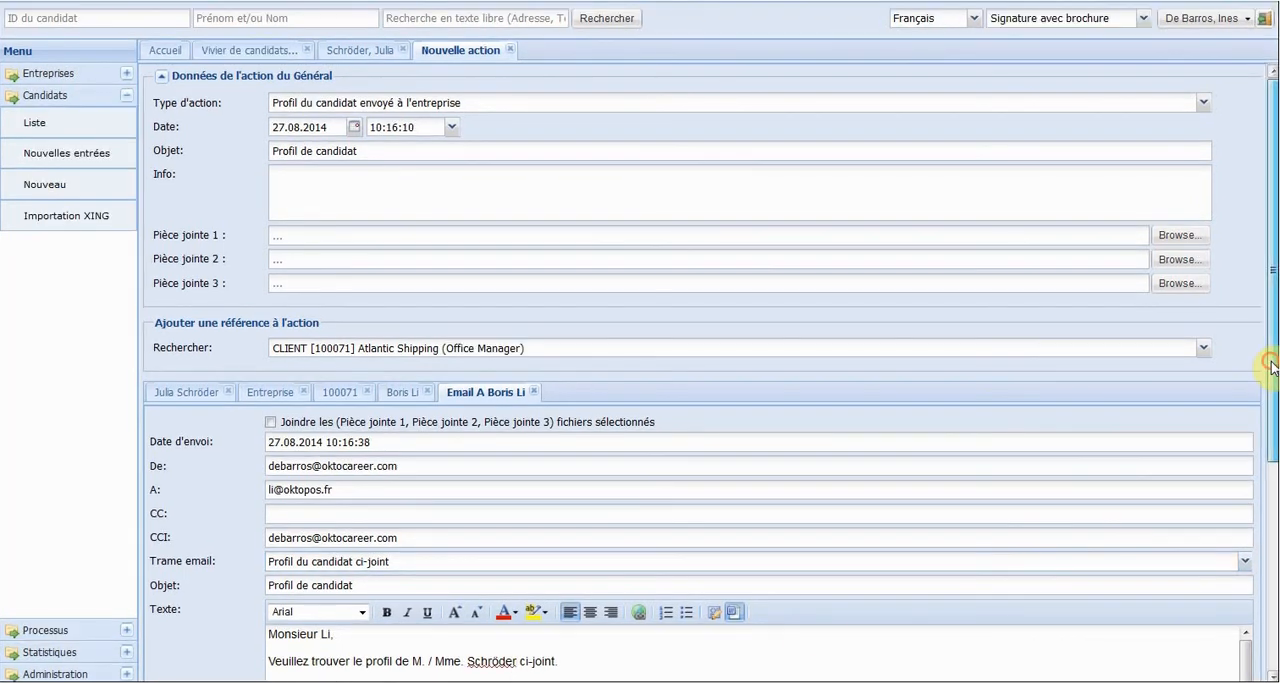
Attach the newly uploaded second profile PDF from the candidate's available files to the email and save the action.
left_click_drag(1272, 366, 1266, 580)
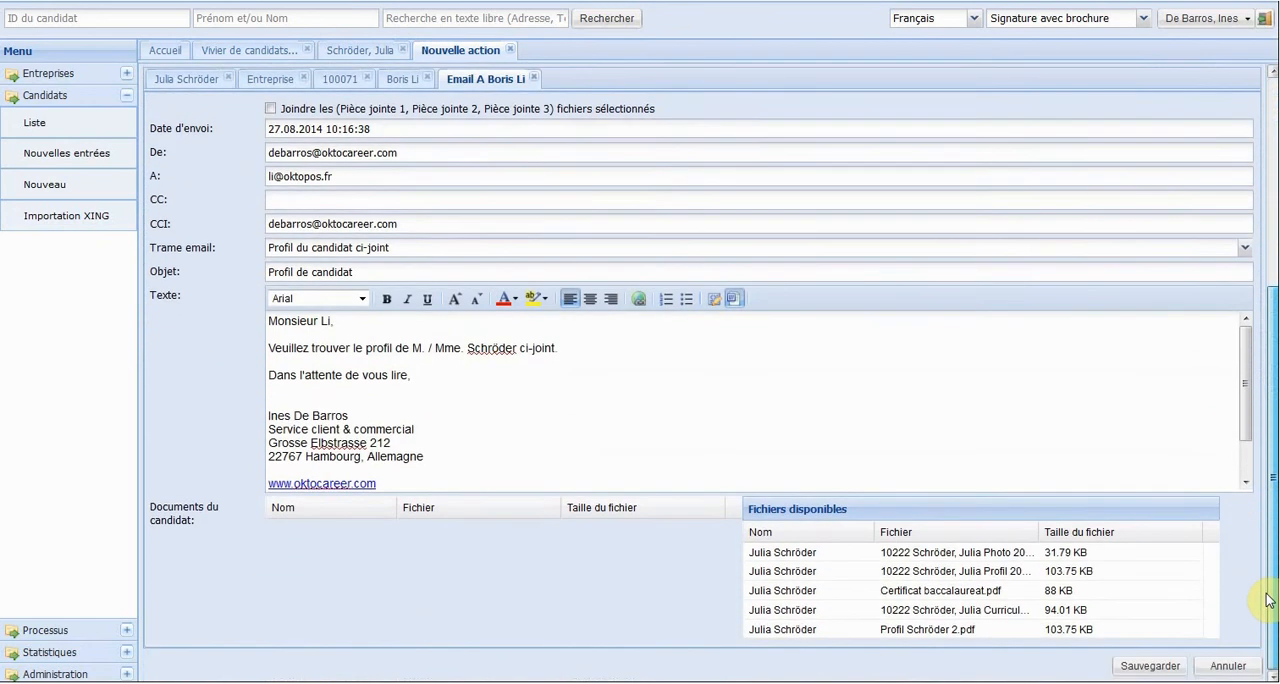
double_click(948, 630)
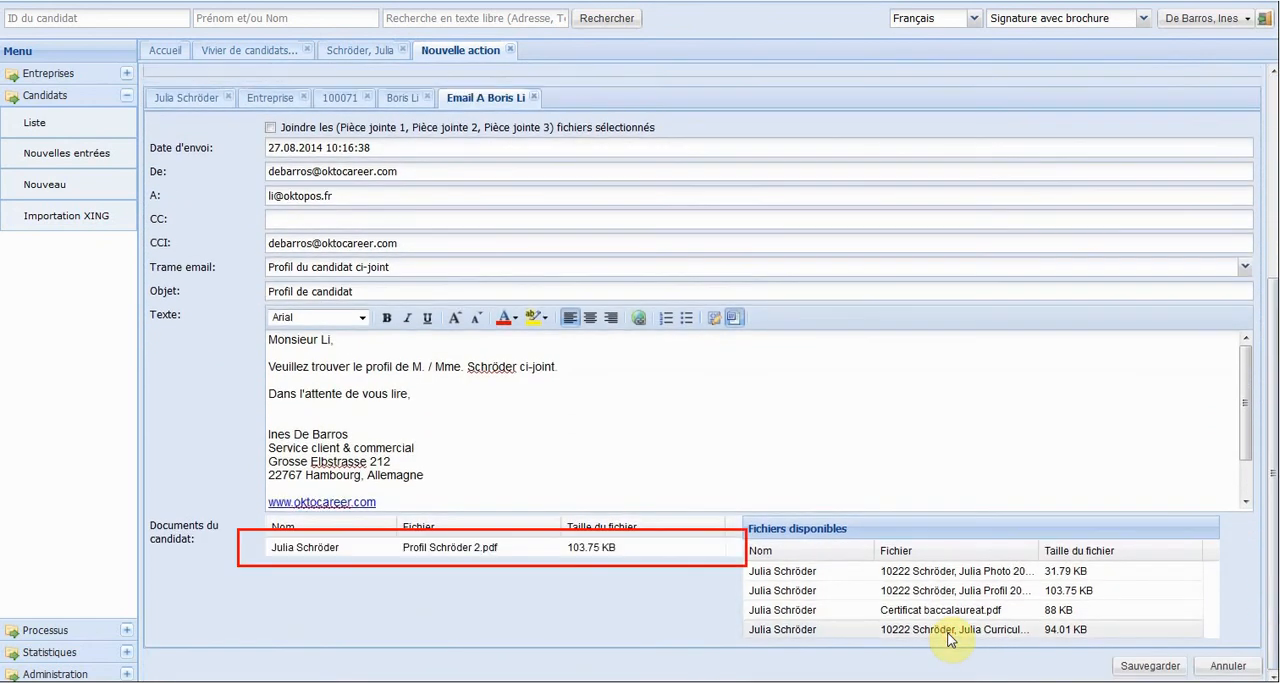
left_click(1150, 665)
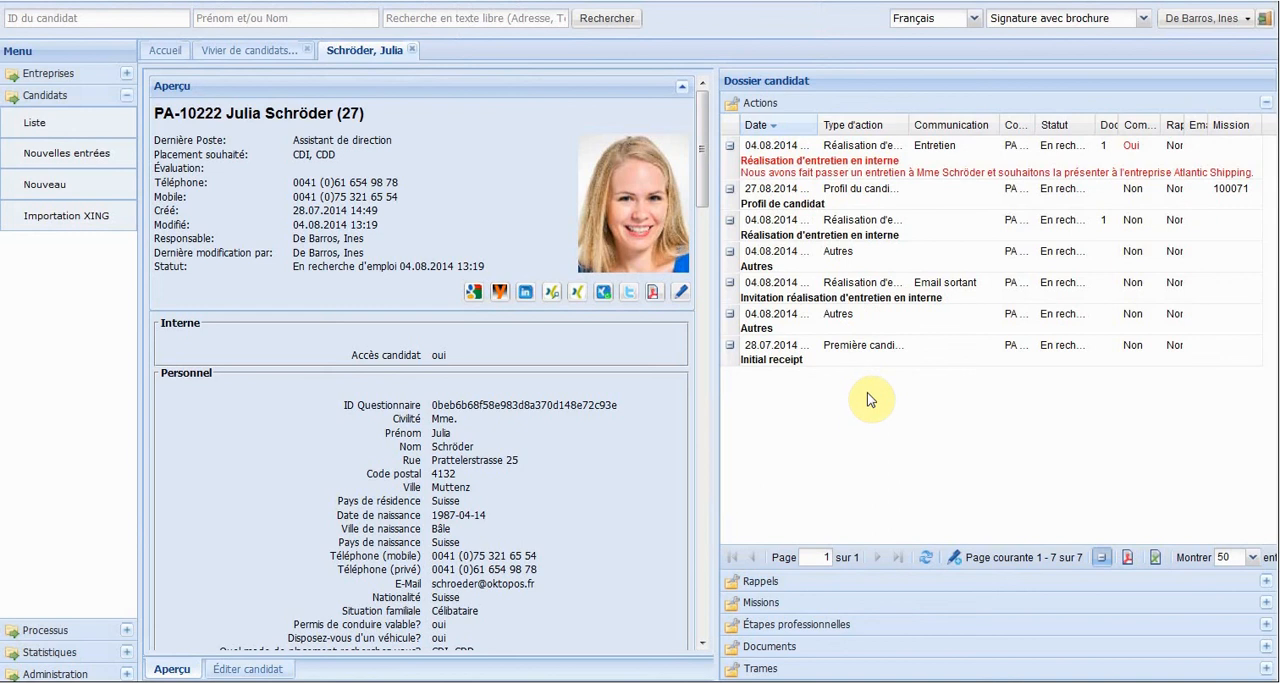
Open the "Office Manager" mission from Atlantic Shipping's missions and display the candidates linked to it.
left_click(868, 605)
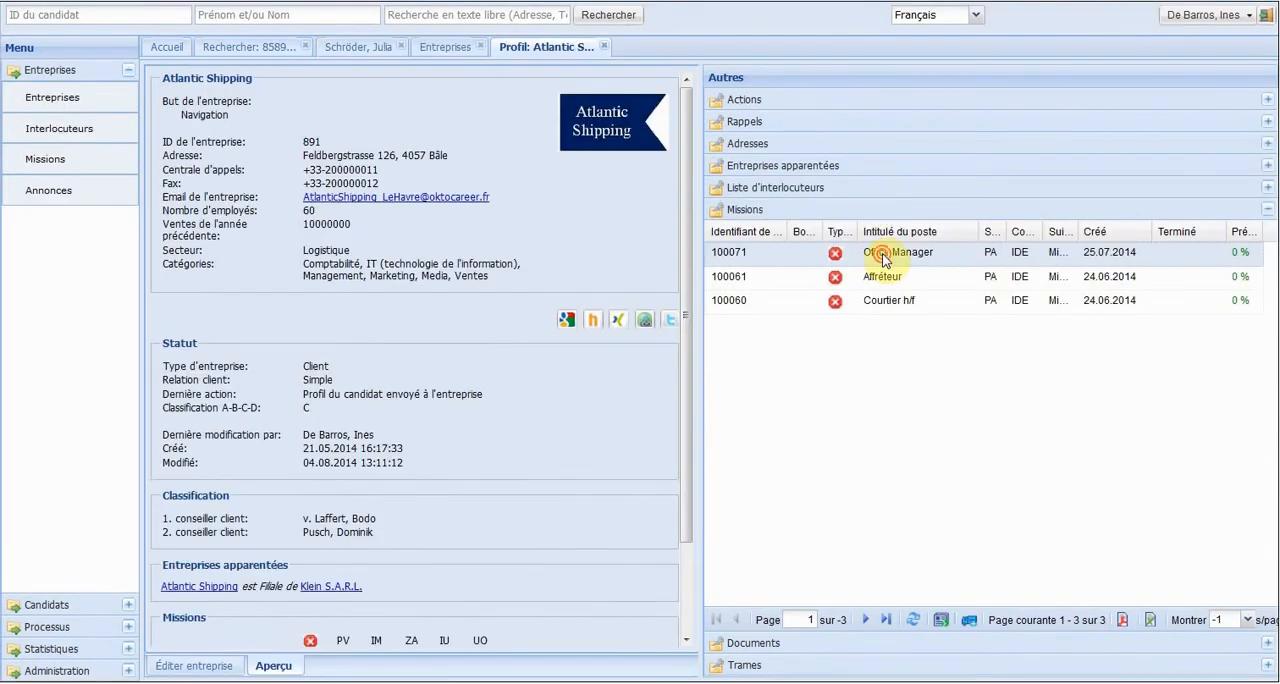
double_click(880, 252)
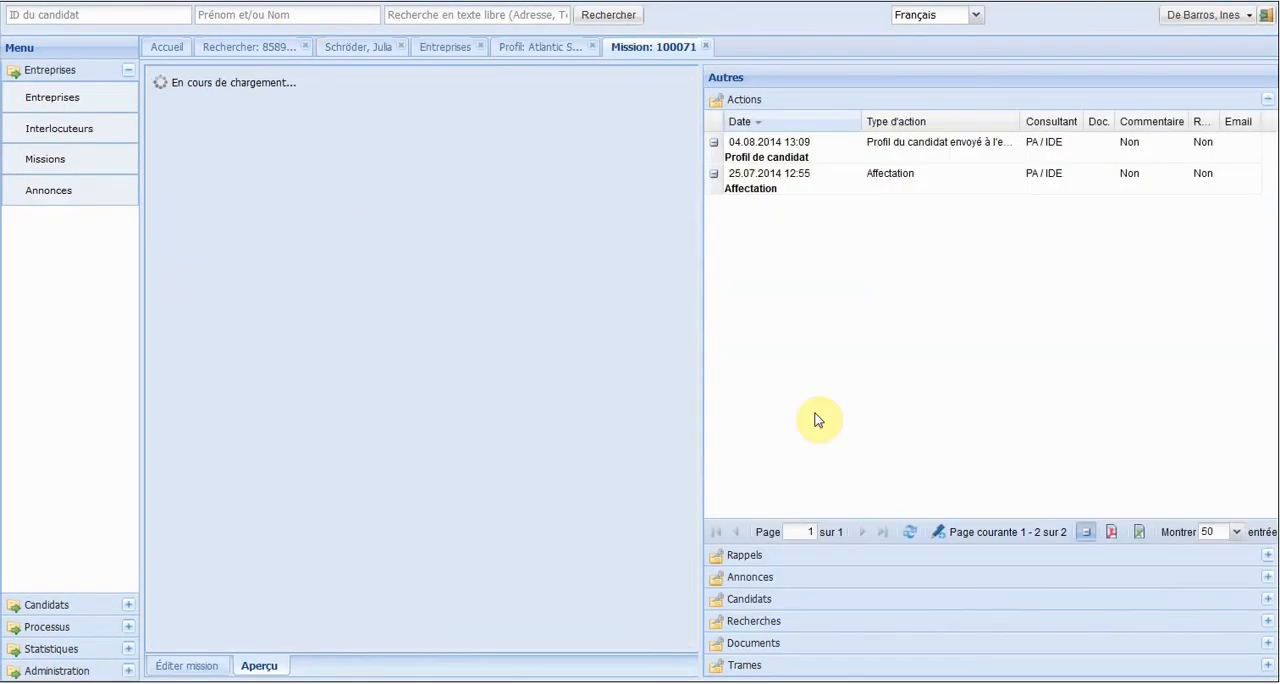
left_click(752, 602)
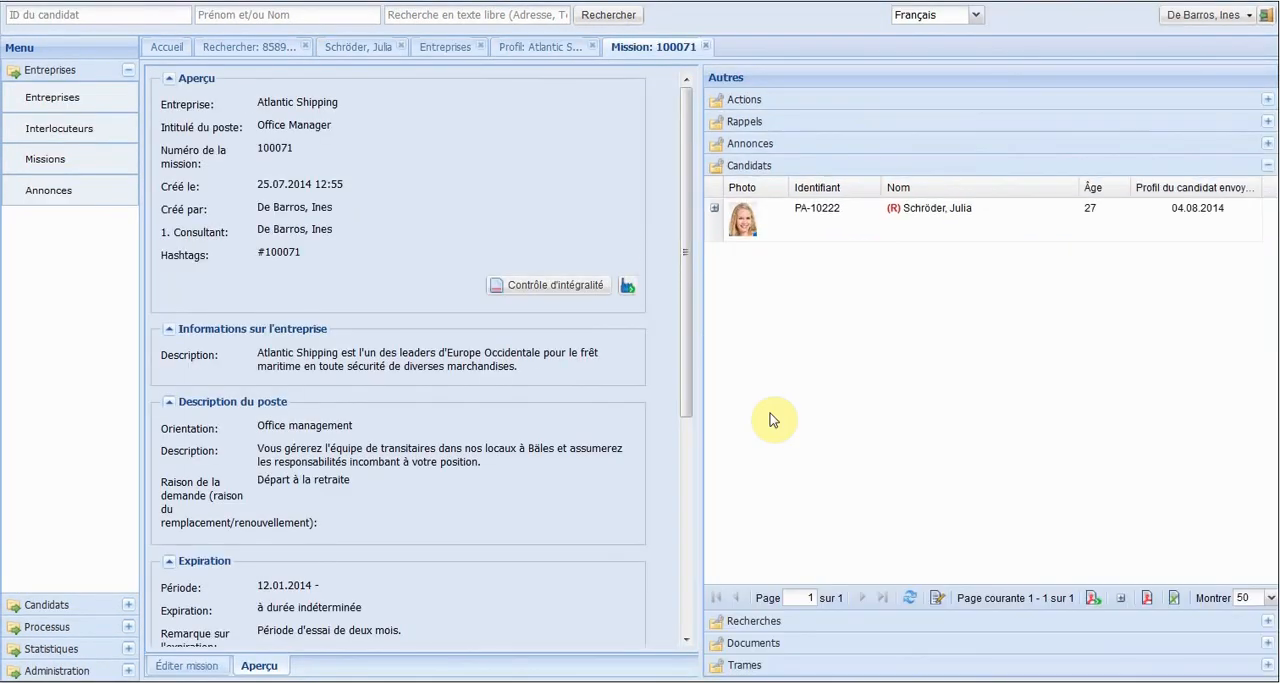